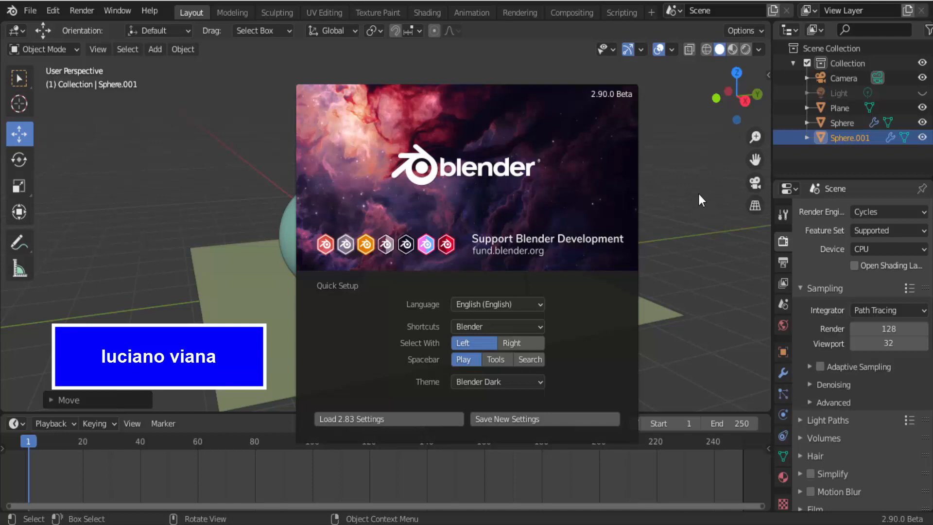
Close the splash screen and examine the Solid mode viewport shading options
{"action": "left_click", "coordinate": [673, 170]}
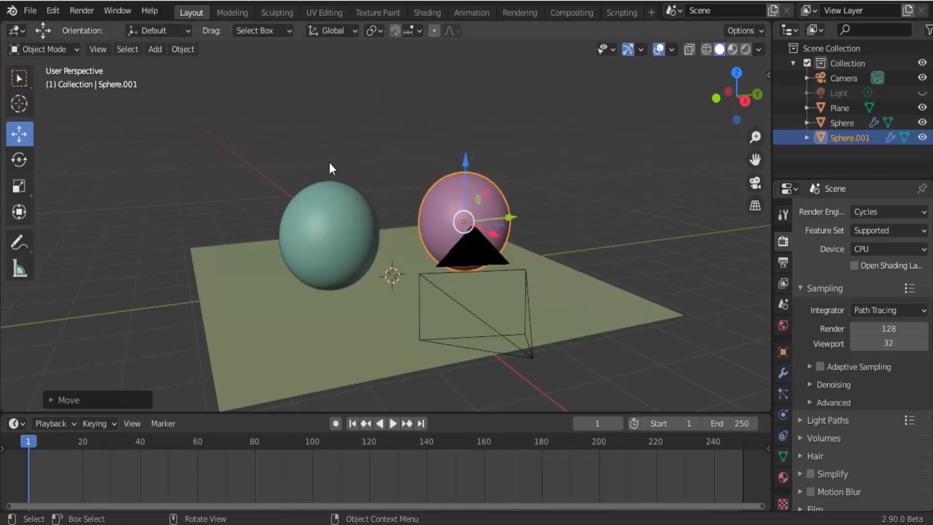
{"action": "left_click", "coordinate": [156, 52]}
{"action": "mouse_move", "coordinate": [182, 65]}
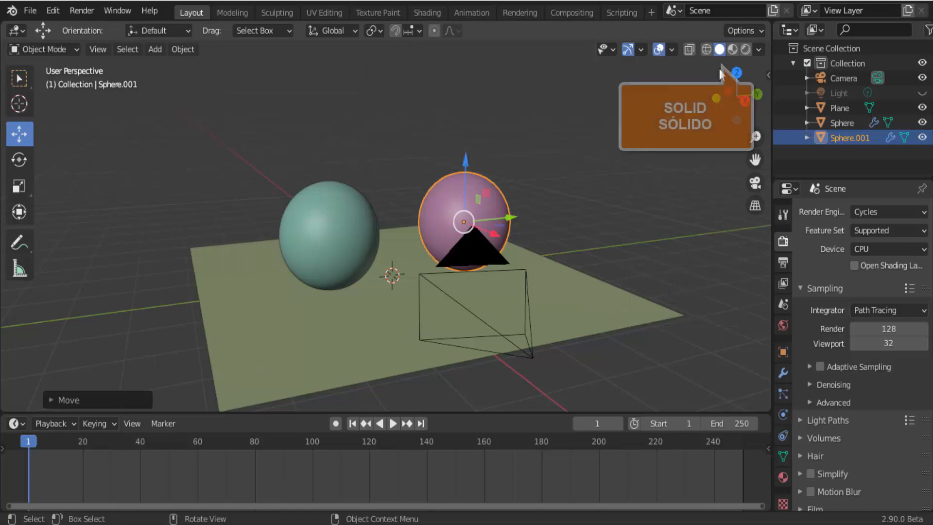
{"action": "left_click", "coordinate": [759, 50]}
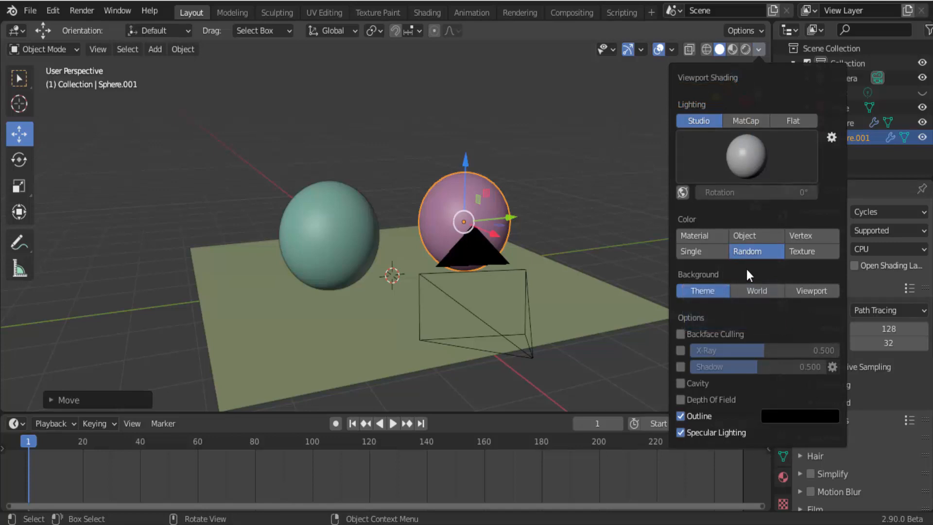
{"action": "left_click", "coordinate": [680, 384]}
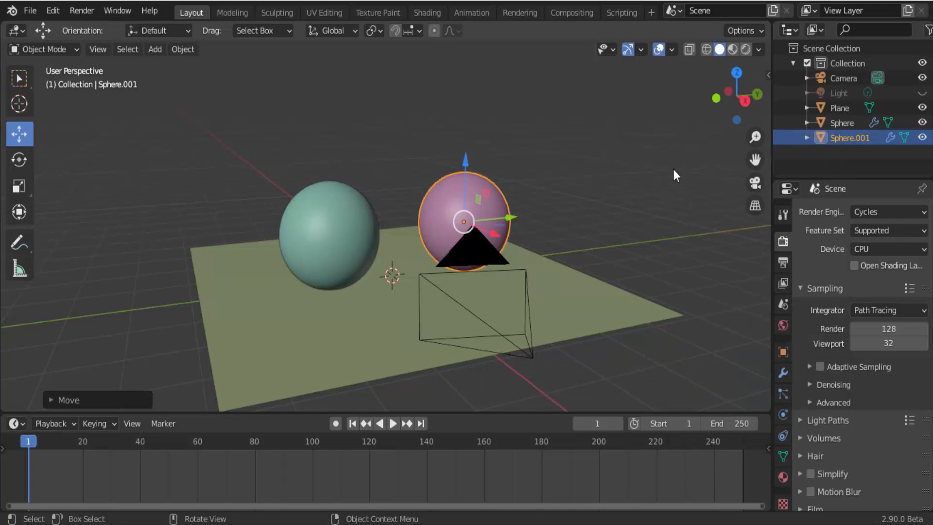
View the scene through the camera and set the viewport to Material Preview shading
{"action": "left_click", "coordinate": [754, 183]}
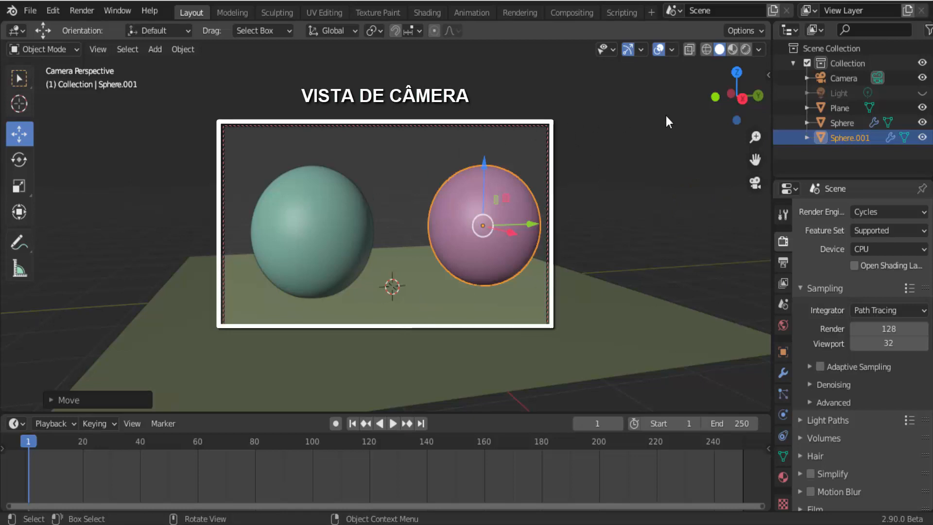
{"action": "left_click", "coordinate": [732, 50]}
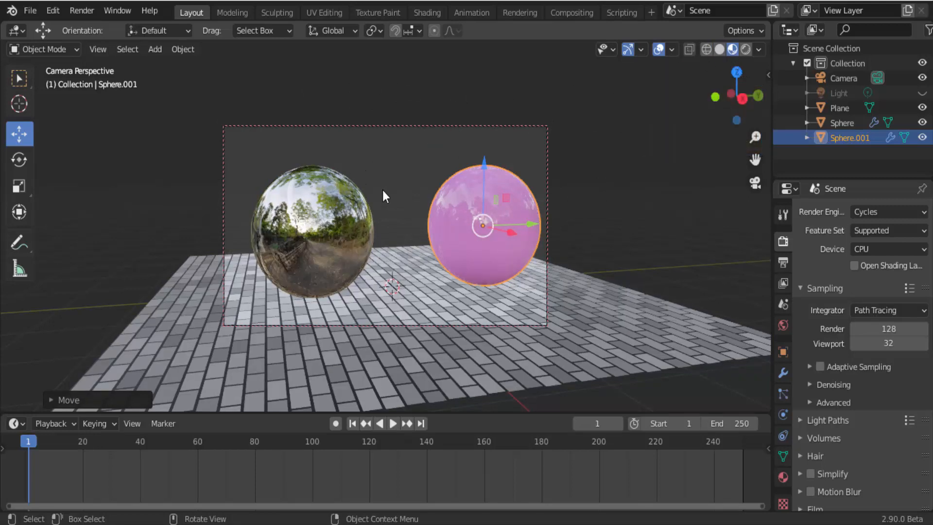
Examine the material settings of both spheres and the plane, including the plane's Brick Texture base color
{"action": "left_click", "coordinate": [782, 476]}
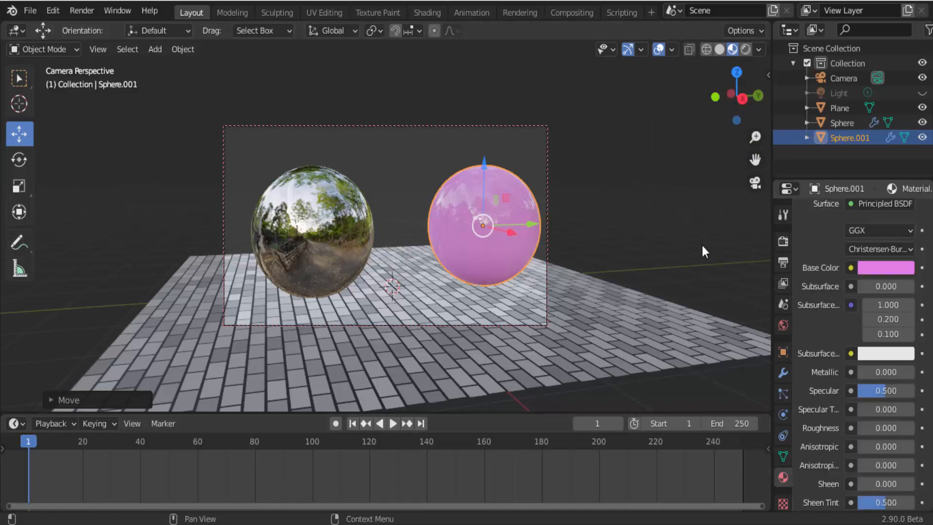
{"action": "left_click", "coordinate": [291, 206]}
{"action": "scroll", "coordinate": [807, 306], "scroll_direction": "up", "scroll_amount": 5}
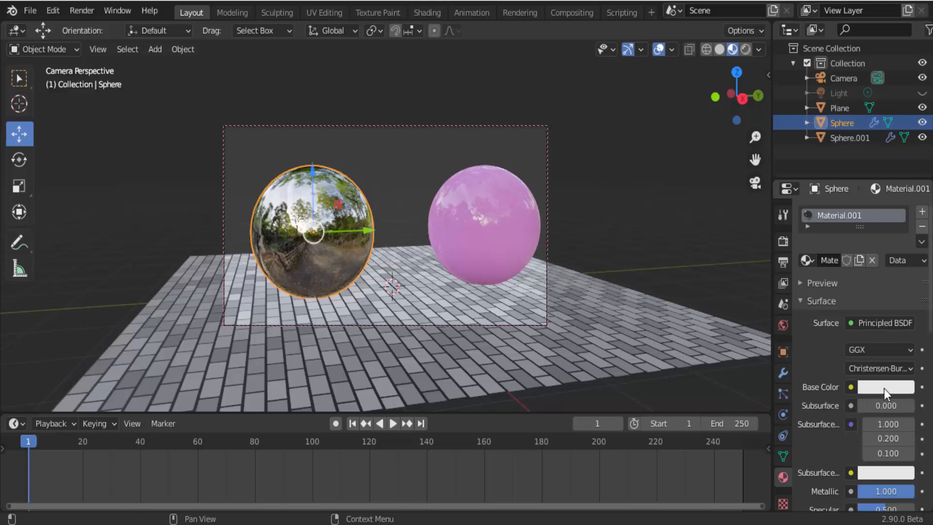
{"action": "scroll", "coordinate": [830, 425], "scroll_direction": "down", "scroll_amount": 5}
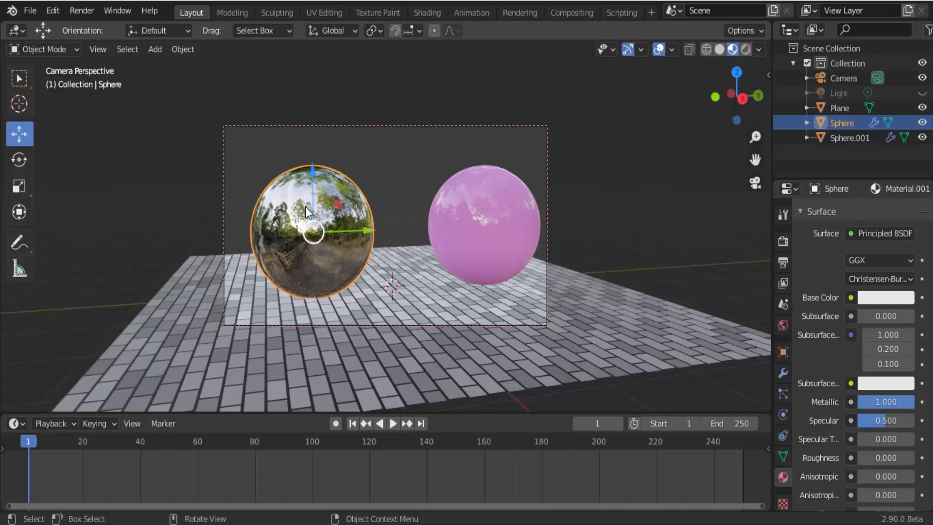
{"action": "left_click", "coordinate": [494, 209]}
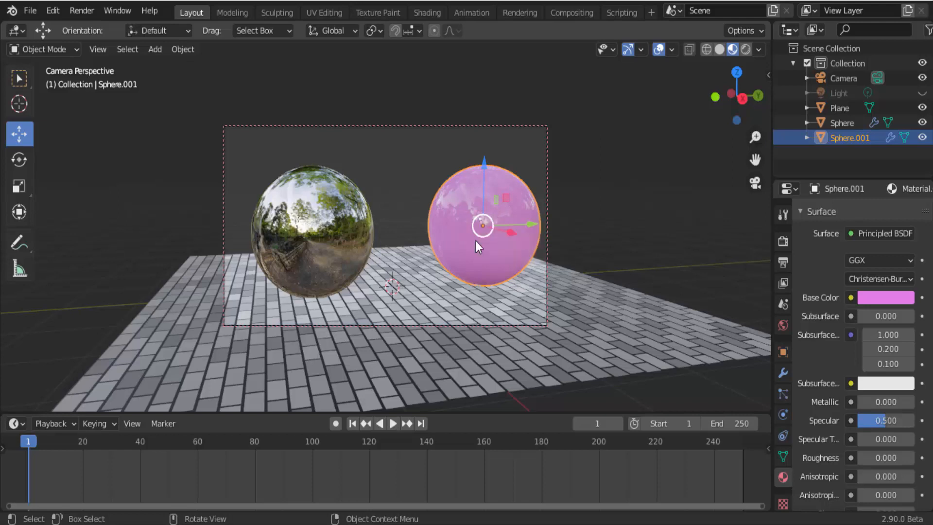
{"action": "left_click", "coordinate": [454, 304]}
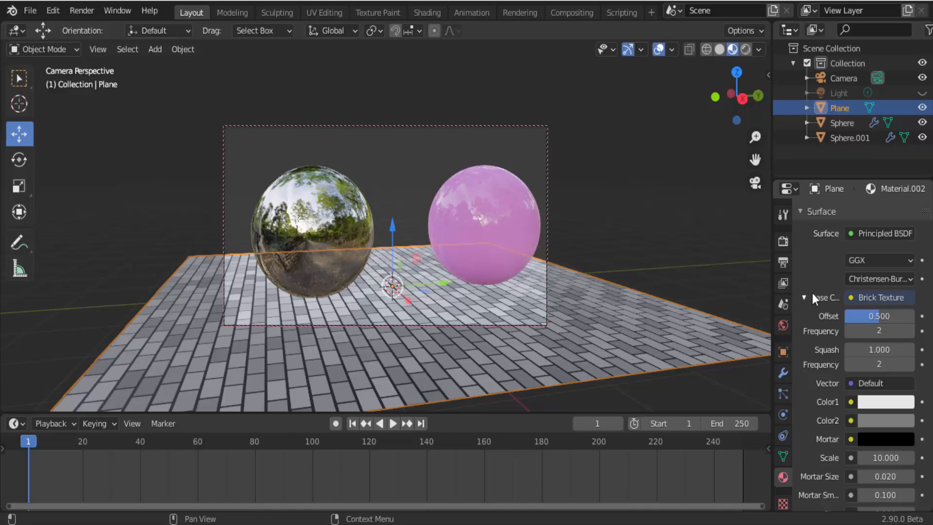
{"action": "left_click", "coordinate": [851, 298]}
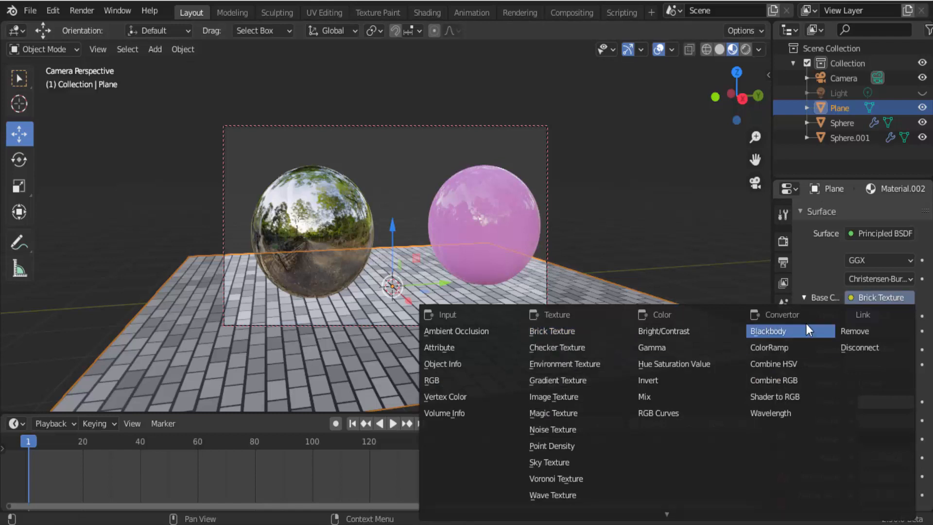
{"action": "scroll", "coordinate": [816, 378], "scroll_direction": "down", "scroll_amount": 3}
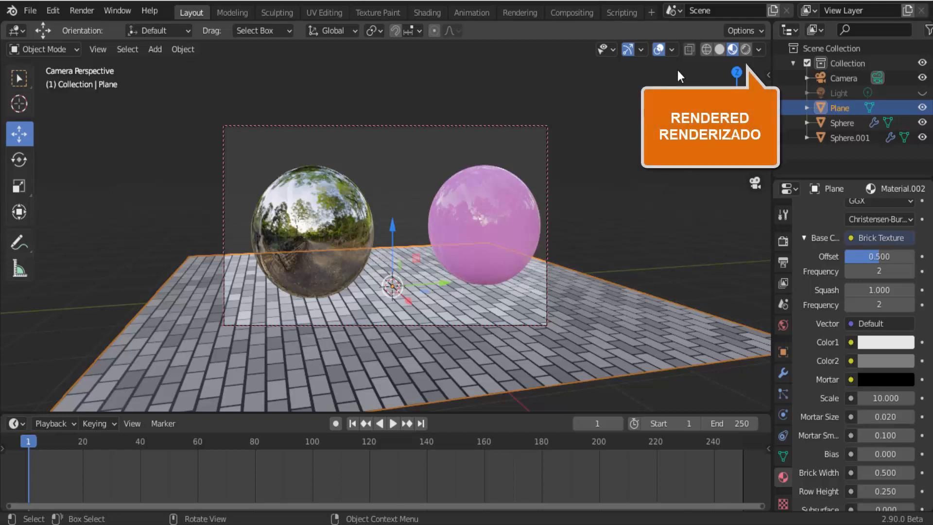
Set the viewport to Rendered shading and unhide the Light
{"action": "left_click", "coordinate": [749, 48]}
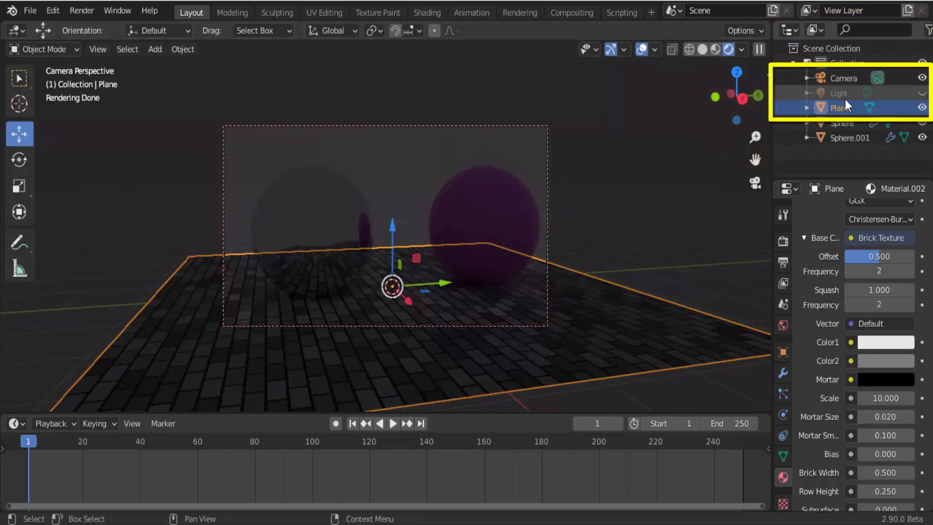
{"action": "left_click", "coordinate": [922, 93]}
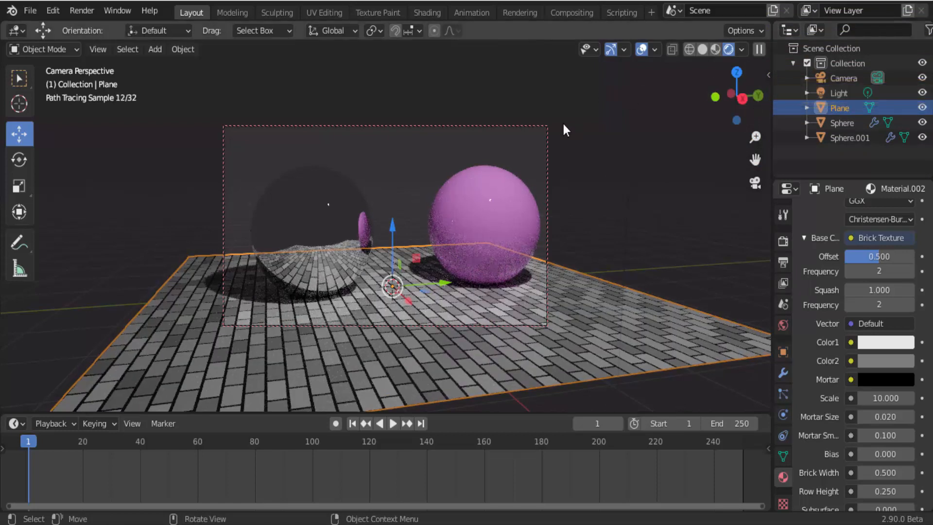
Switch to the Select Box tool and review the scene's render engine settings
{"action": "left_click", "coordinate": [319, 192]}
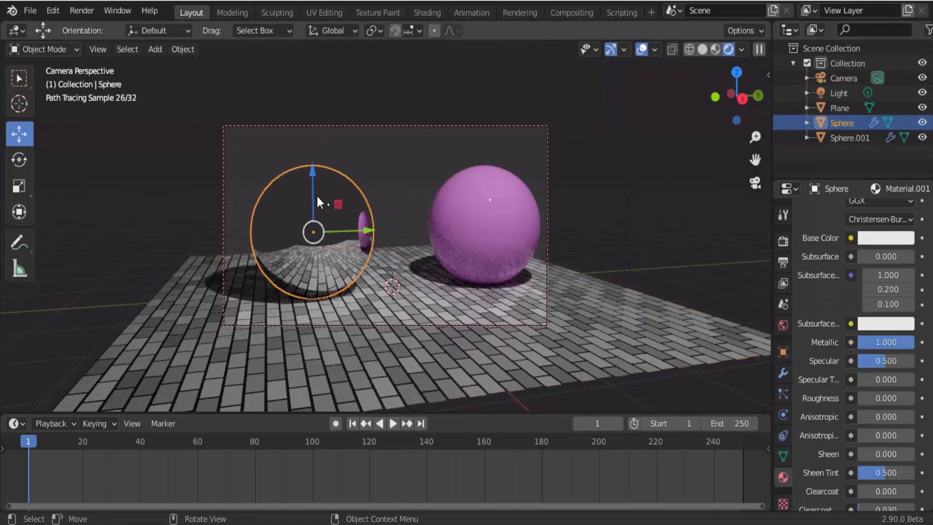
{"action": "left_click", "coordinate": [20, 81]}
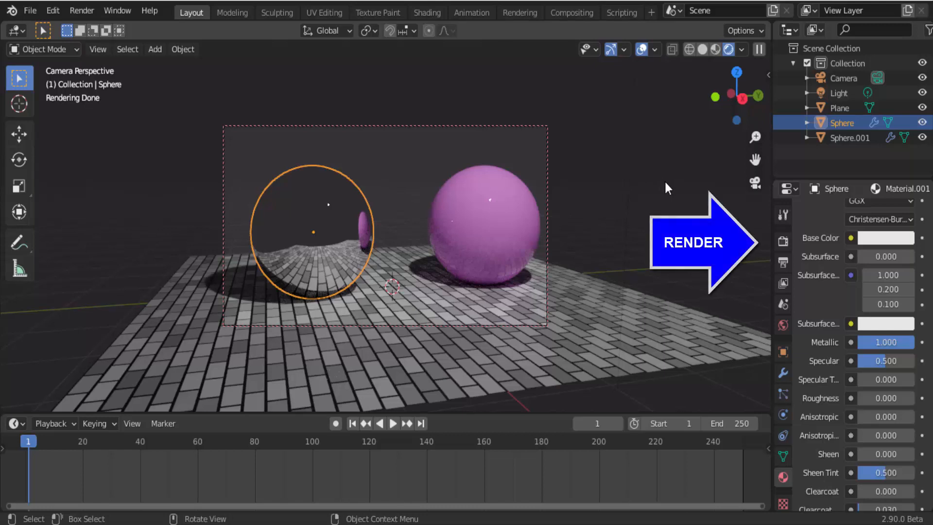
{"action": "left_click", "coordinate": [783, 241]}
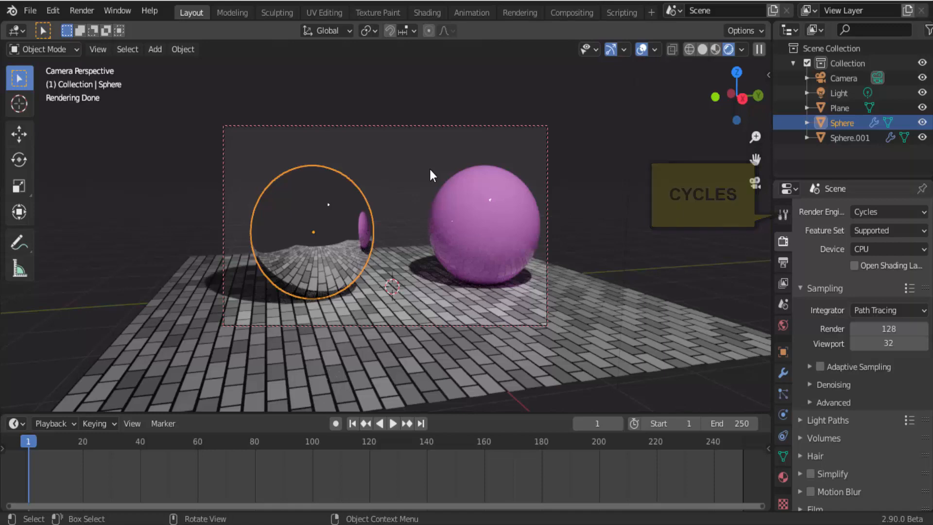
{"action": "left_click", "coordinate": [484, 204]}
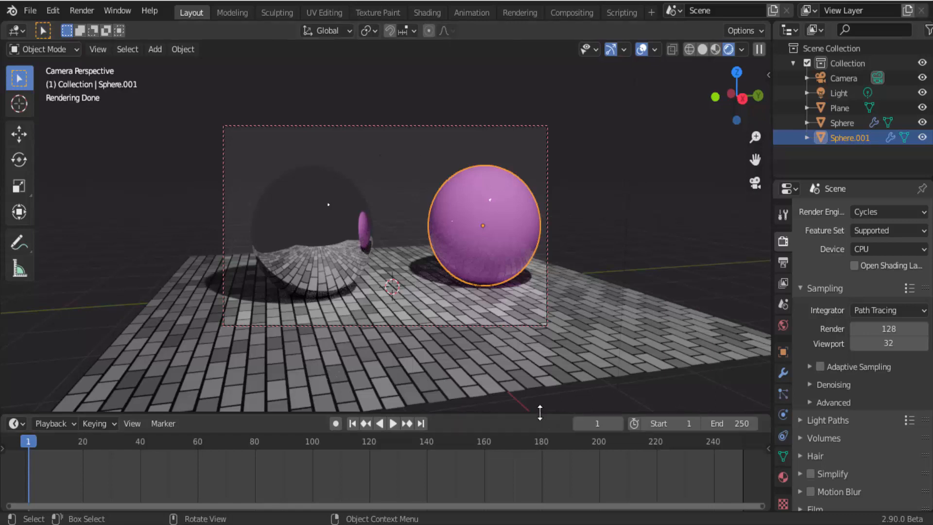
Enlarge the timeline area and check the Color input options in the World properties
{"action": "left_click_drag", "start_coordinate": [540, 413], "coordinate": [549, 254]}
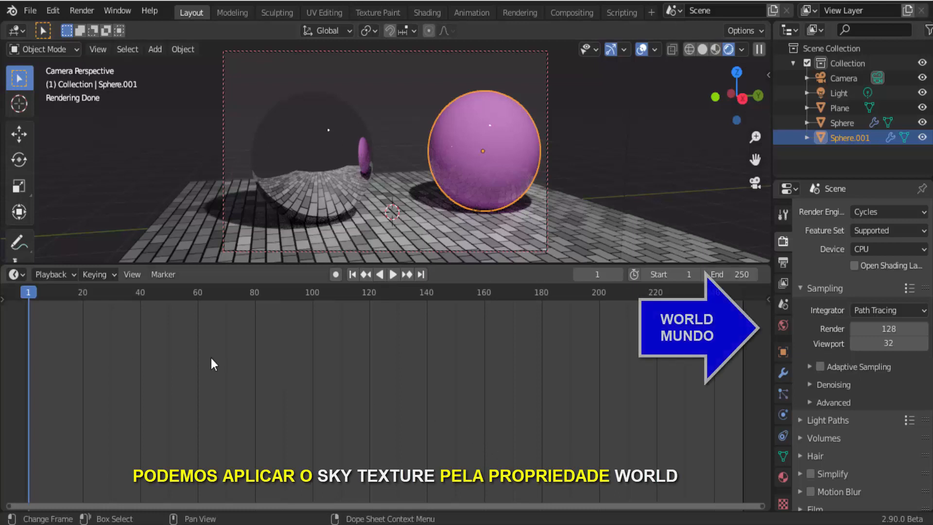
{"action": "left_click", "coordinate": [783, 324]}
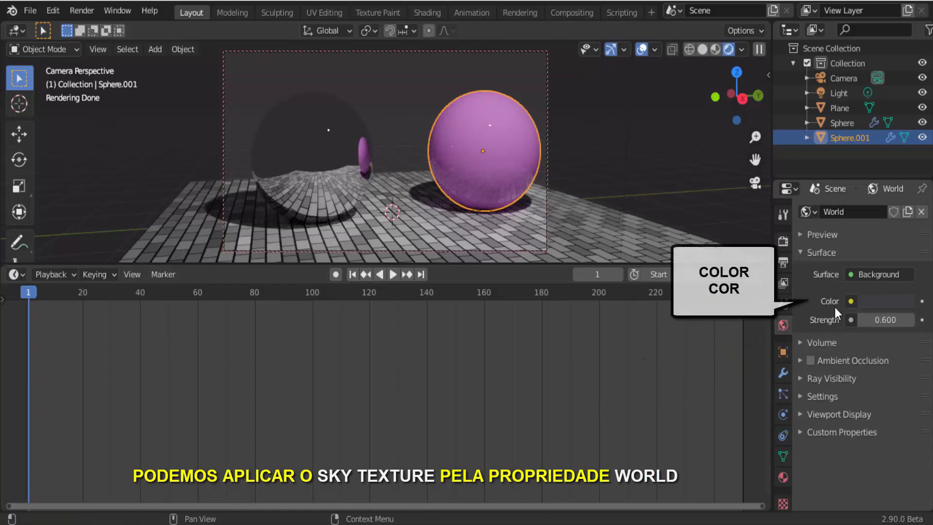
{"action": "left_click", "coordinate": [850, 302]}
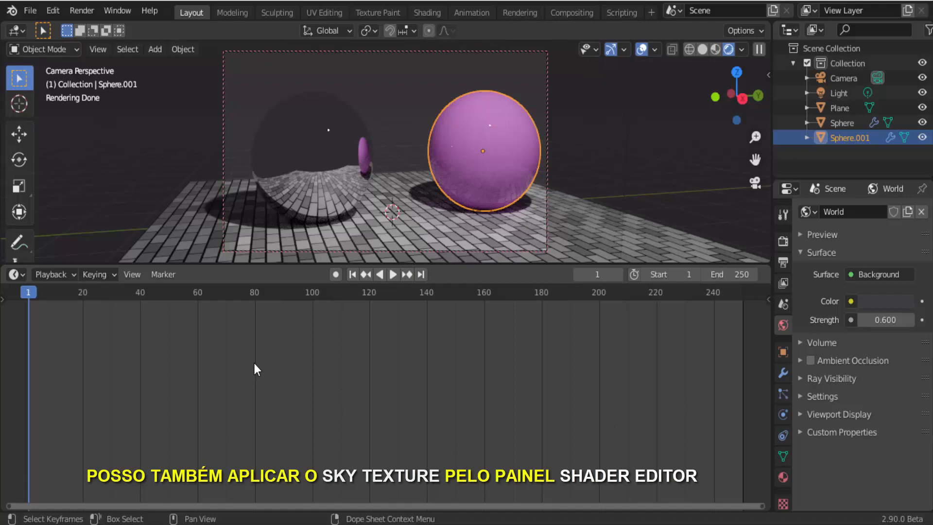
Change the timeline area to a Shader Editor and shift the pink sphere's material nodes into view
{"action": "left_click", "coordinate": [15, 274]}
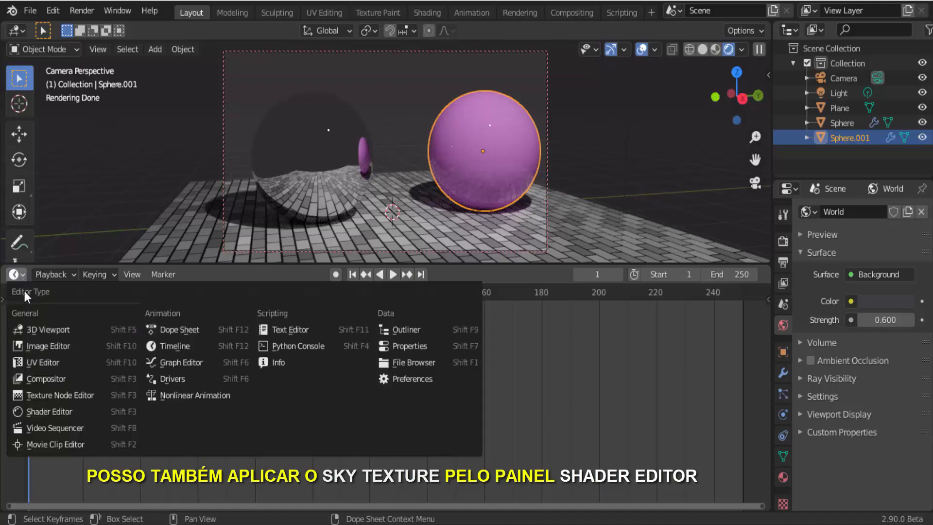
{"action": "left_click", "coordinate": [43, 408]}
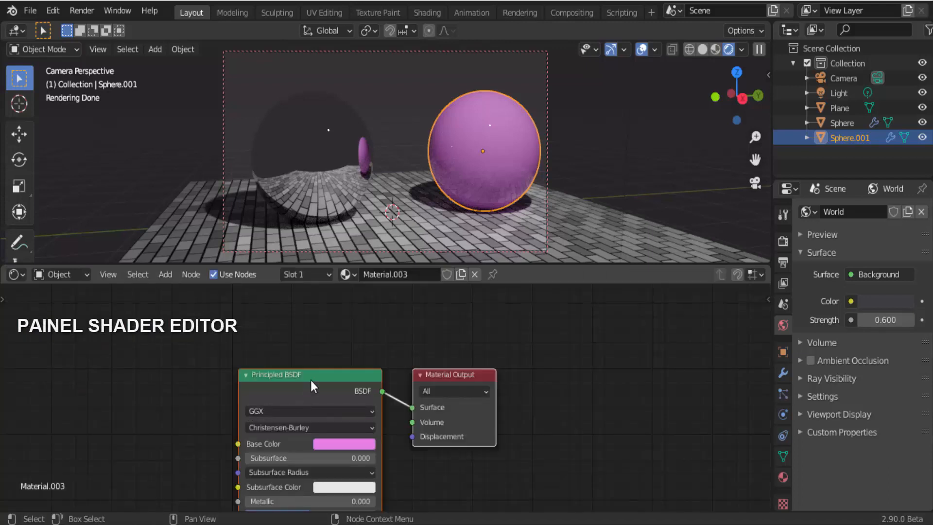
{"action": "left_click_drag", "start_coordinate": [313, 378], "coordinate": [394, 315]}
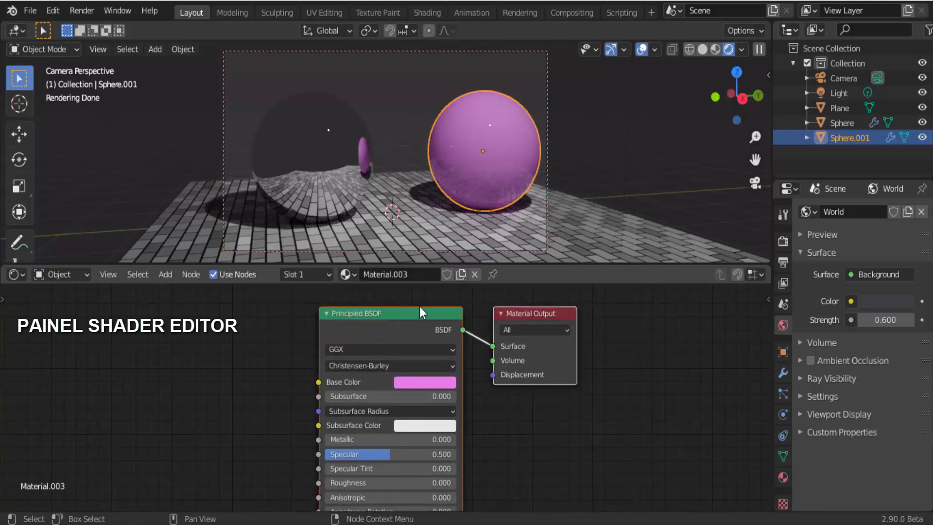
Select the spheres and the plane in turn to compare their material nodes in the Shader Editor
{"action": "left_click", "coordinate": [360, 126]}
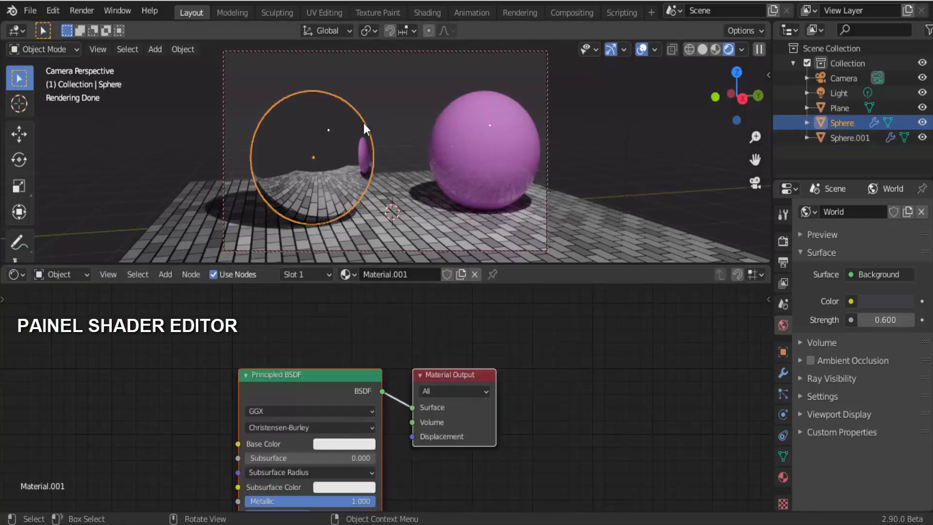
{"action": "left_click", "coordinate": [490, 125]}
{"action": "left_click", "coordinate": [413, 218]}
{"action": "left_click", "coordinate": [335, 141]}
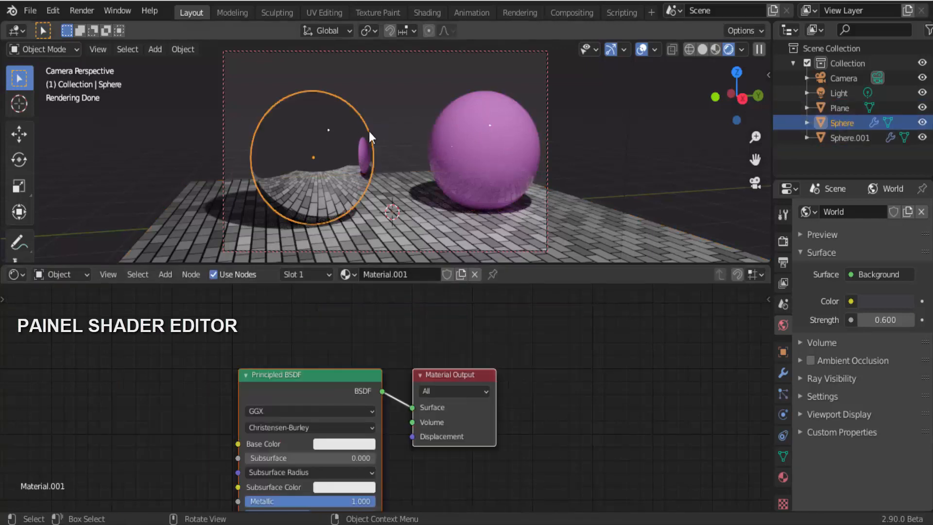
{"action": "left_click", "coordinate": [486, 123]}
{"action": "left_click", "coordinate": [337, 127]}
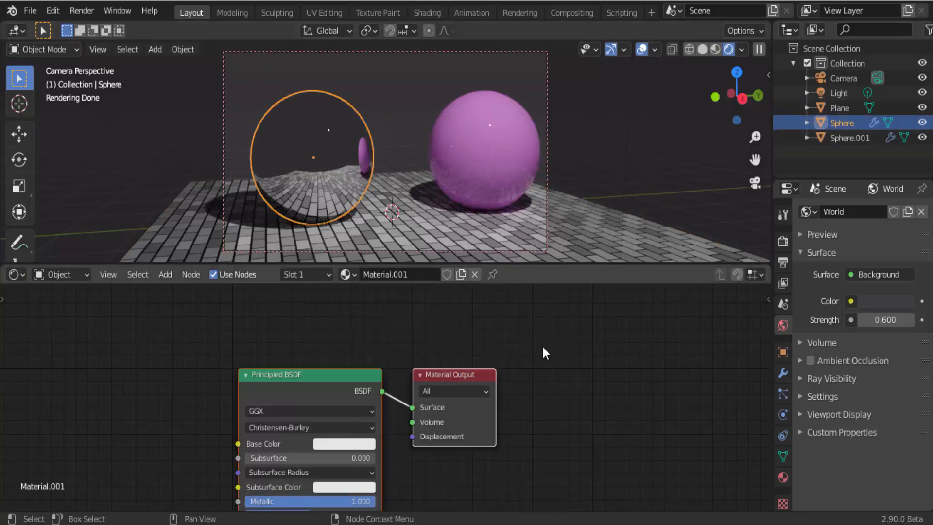
Switch the Shader Editor to World mode and move the Background and World Output nodes to make room on their input side
{"action": "left_click", "coordinate": [87, 274]}
{"action": "left_click", "coordinate": [72, 308]}
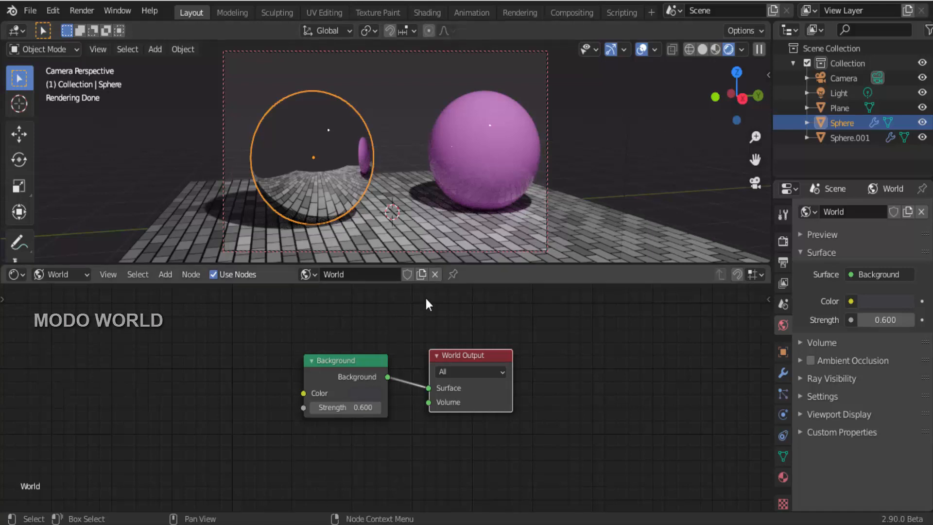
{"action": "left_click", "coordinate": [342, 364]}
{"action": "mouse_move", "coordinate": [343, 364]}
{"action": "left_mouse_down"}
{"action": "mouse_move", "coordinate": [361, 365]}
{"action": "mouse_move", "coordinate": [351, 364]}
{"action": "left_mouse_up"}
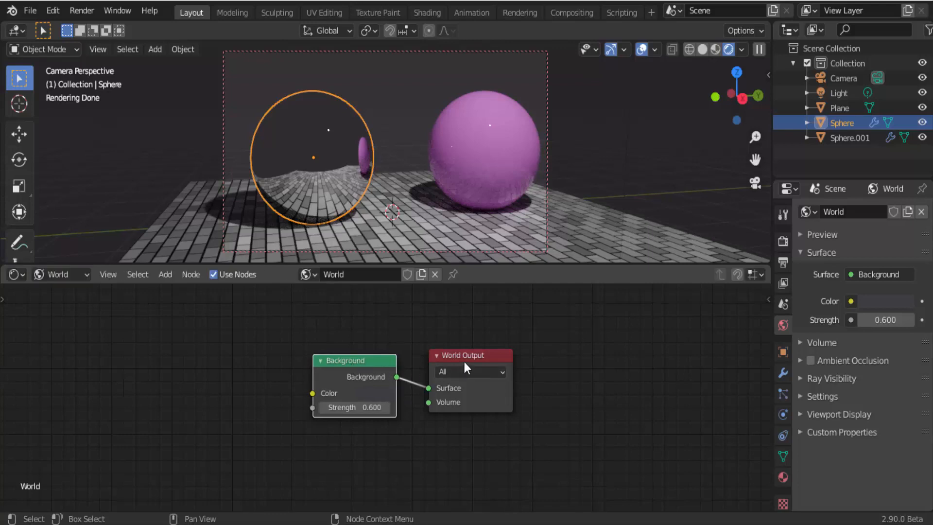
{"action": "left_click_drag", "start_coordinate": [465, 358], "coordinate": [655, 328]}
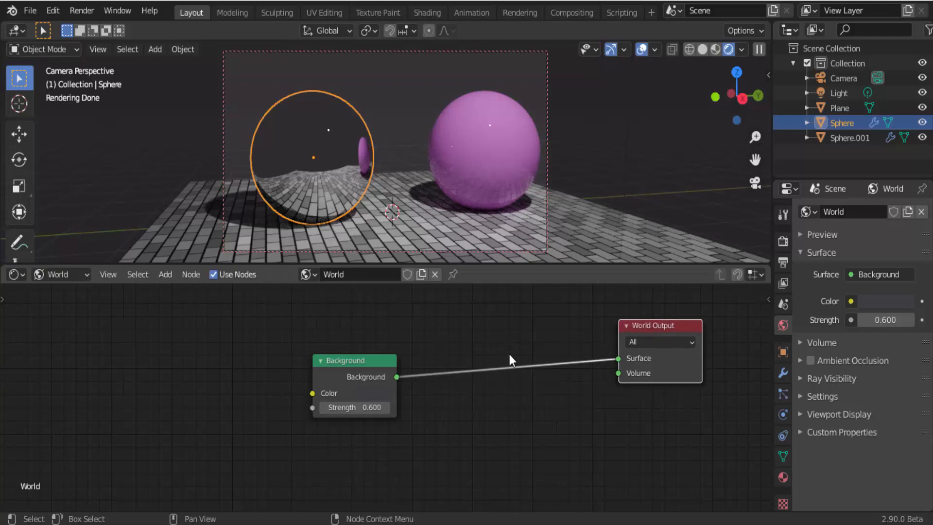
{"action": "left_click_drag", "start_coordinate": [361, 354], "coordinate": [507, 330]}
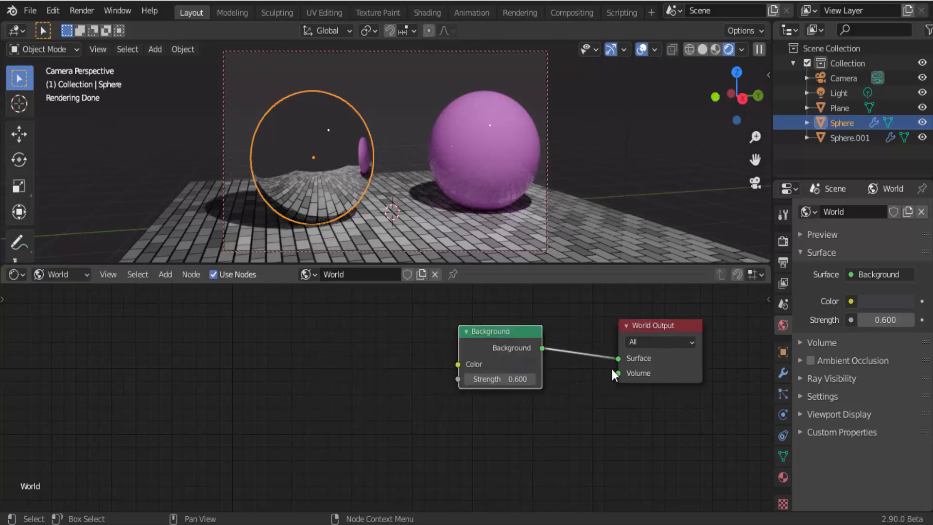
Disconnect the Background node from the World Output's Surface input and reconnect it
{"action": "left_click_drag", "start_coordinate": [616, 363], "coordinate": [594, 372]}
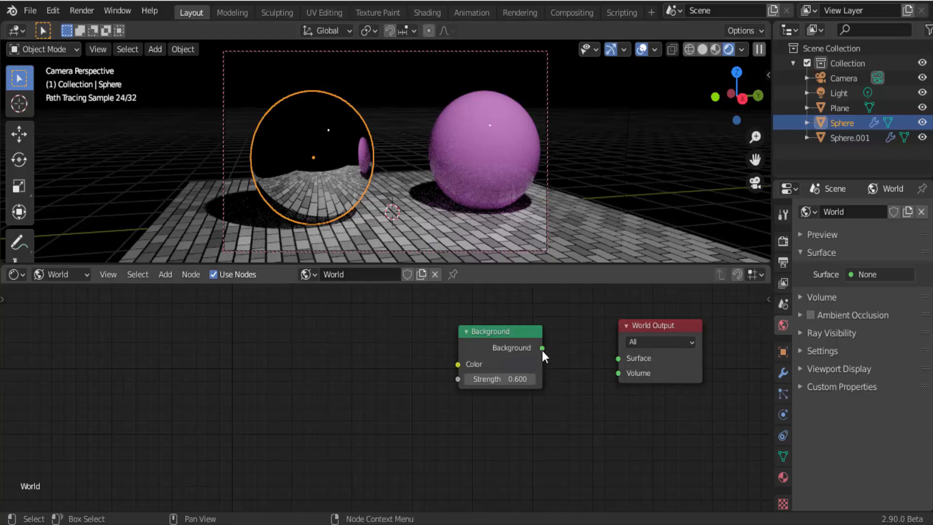
{"action": "left_click_drag", "start_coordinate": [543, 348], "coordinate": [618, 356]}
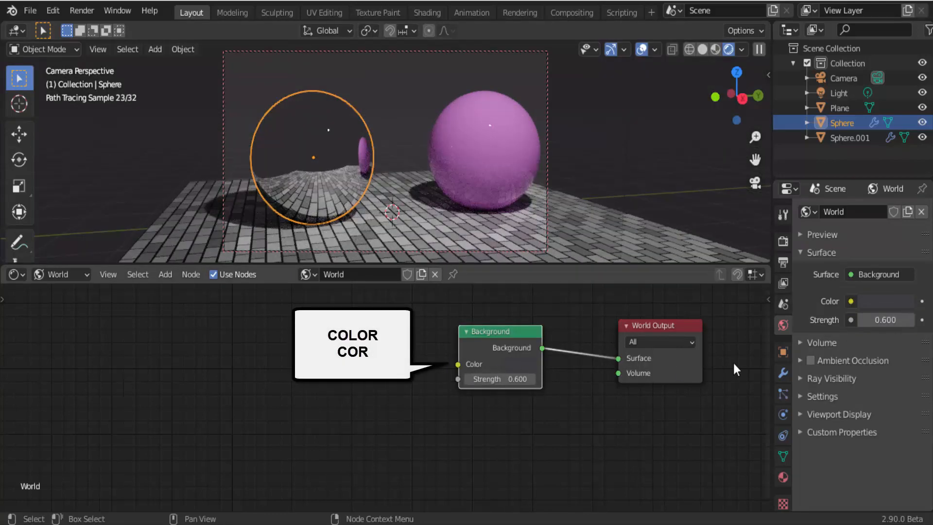
Set the world background color to dark red
{"action": "left_click", "coordinate": [883, 302]}
{"action": "left_click", "coordinate": [847, 189]}
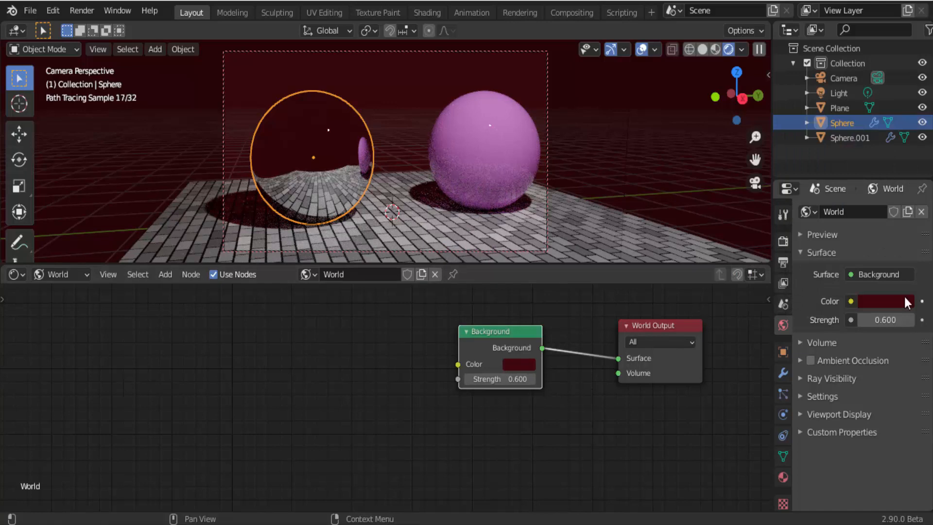
Desaturate the world background color from red to a neutral dark gray
{"action": "left_click", "coordinate": [885, 300]}
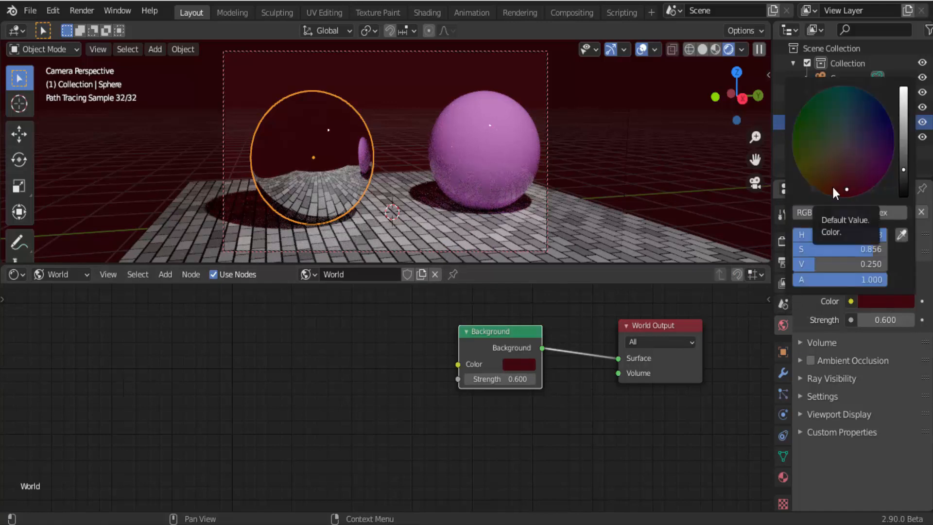
{"action": "mouse_move", "coordinate": [832, 186]}
{"action": "left_mouse_down"}
{"action": "mouse_move", "coordinate": [823, 177]}
{"action": "mouse_move", "coordinate": [826, 110]}
{"action": "mouse_move", "coordinate": [861, 108]}
{"action": "mouse_move", "coordinate": [870, 146]}
{"action": "mouse_move", "coordinate": [852, 171]}
{"action": "mouse_move", "coordinate": [834, 161]}
{"action": "mouse_move", "coordinate": [842, 144]}
{"action": "left_mouse_up"}
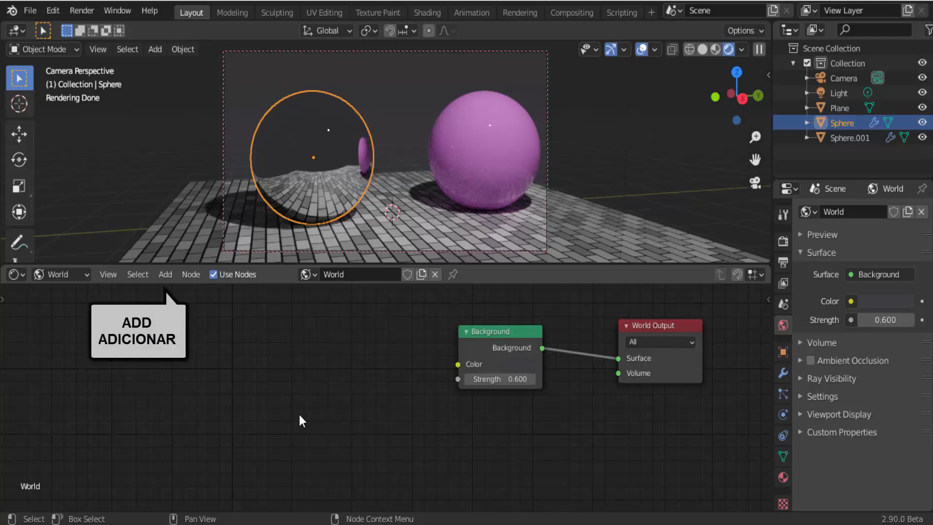
Add a Sky Texture node on the input side of the Background node and connect its Color output to the Background's Color input
{"action": "left_click", "coordinate": [165, 275]}
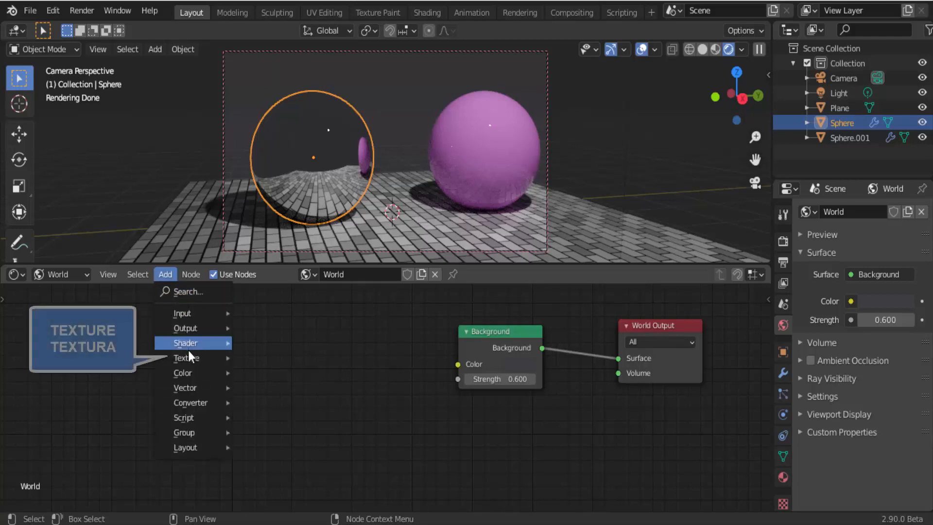
{"action": "mouse_move", "coordinate": [188, 357]}
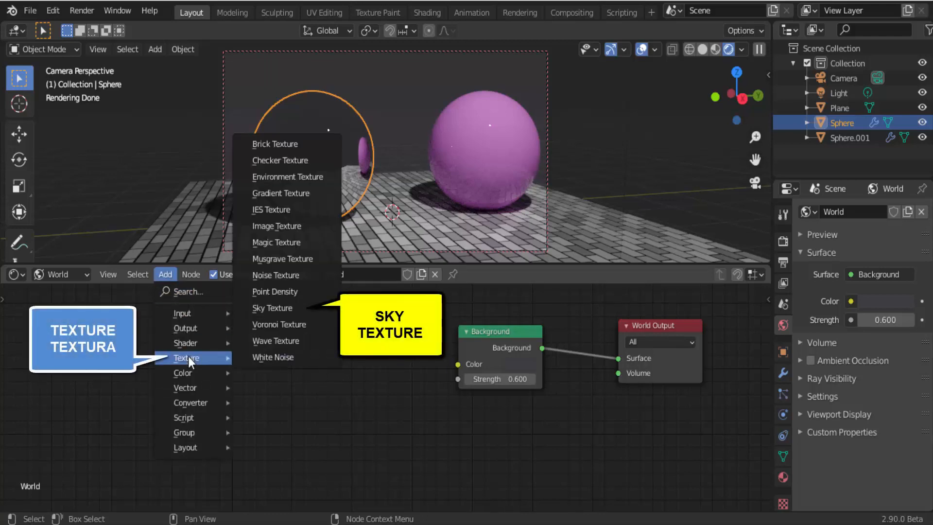
{"action": "left_click", "coordinate": [272, 309]}
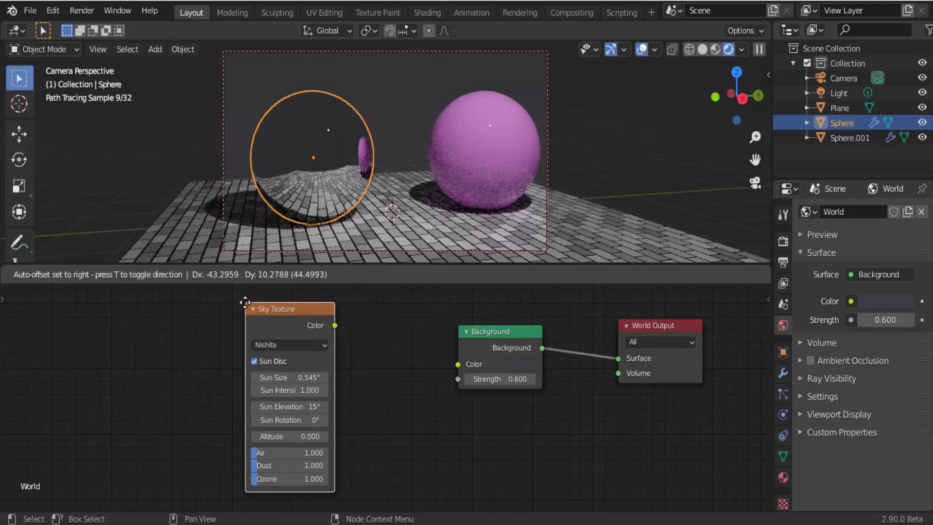
{"action": "left_click", "coordinate": [245, 302]}
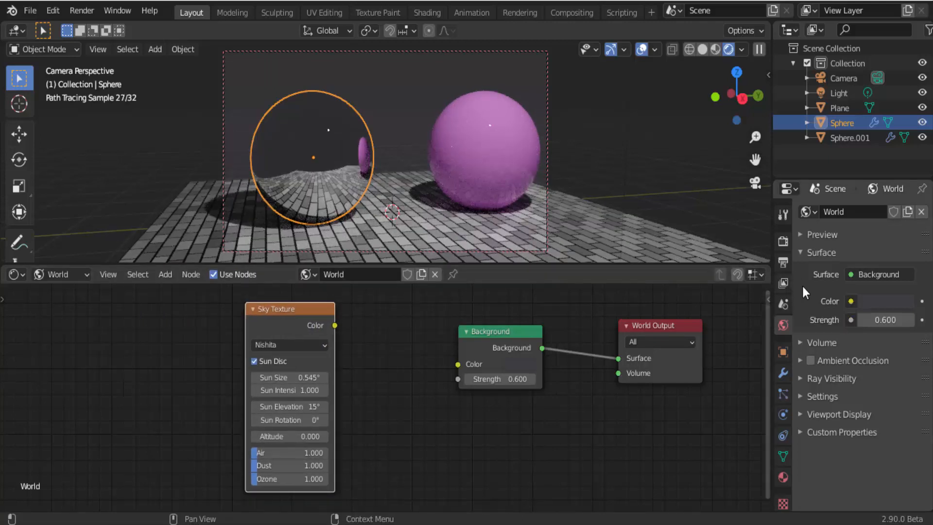
{"action": "left_click", "coordinate": [850, 301]}
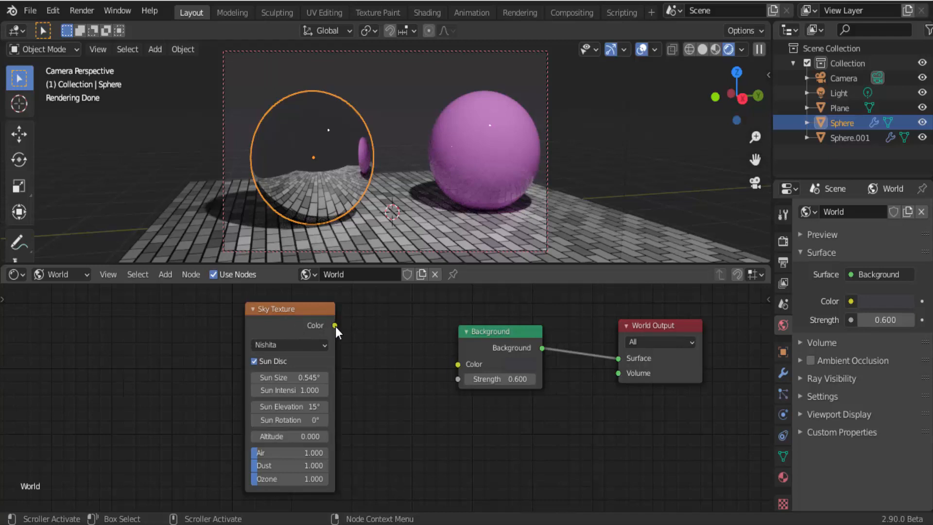
{"action": "left_click_drag", "start_coordinate": [335, 325], "coordinate": [457, 364]}
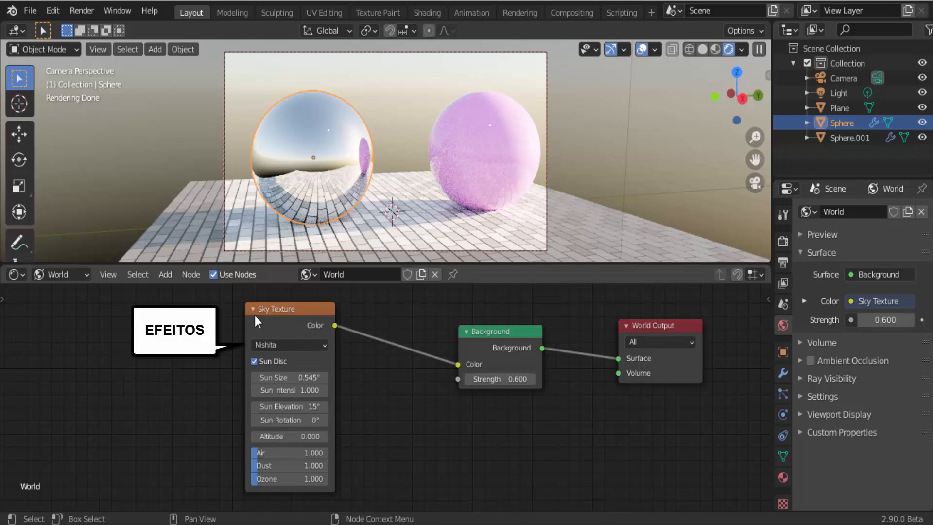
Try the Preetham sky type on the Sky Texture and rotate its sun direction sphere to change the lighting
{"action": "left_click", "coordinate": [322, 345]}
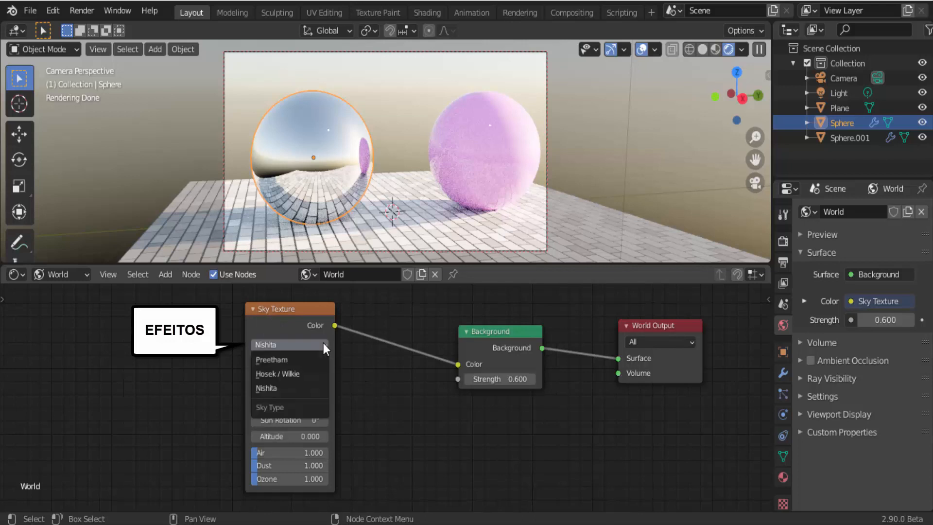
{"action": "left_click", "coordinate": [284, 360]}
{"action": "left_click_drag", "start_coordinate": [284, 365], "coordinate": [363, 383]}
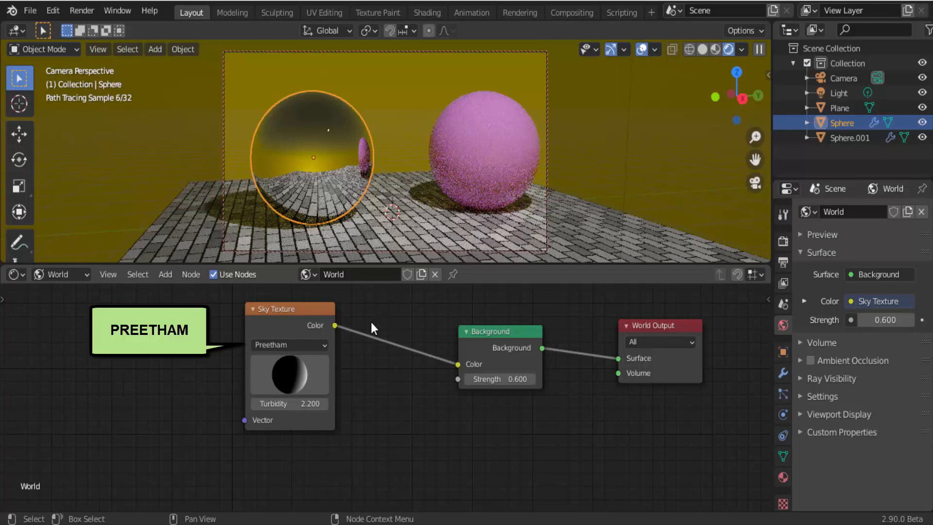
{"action": "left_click_drag", "start_coordinate": [314, 374], "coordinate": [281, 377]}
Try the Hosek / Wilkie sky type on the Sky Texture and adjust its sun direction sphere
{"action": "left_click", "coordinate": [295, 344]}
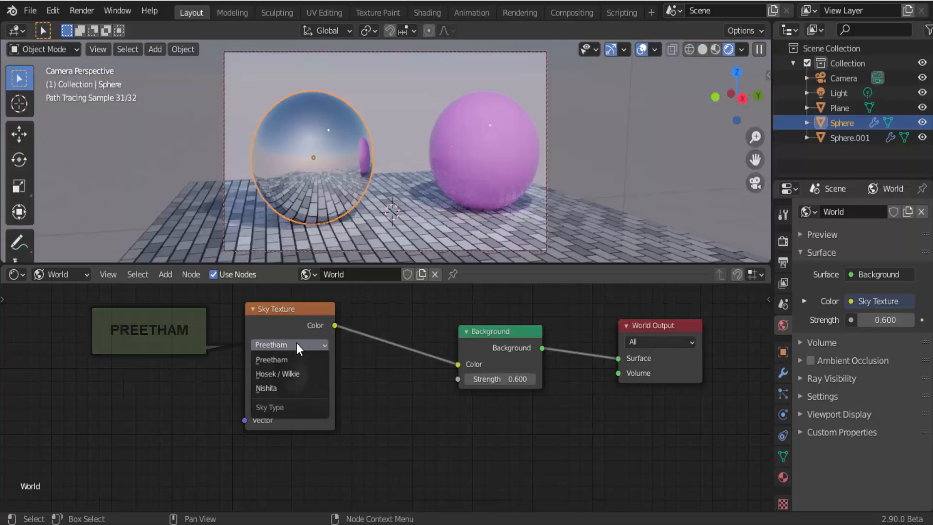
{"action": "left_click", "coordinate": [283, 374]}
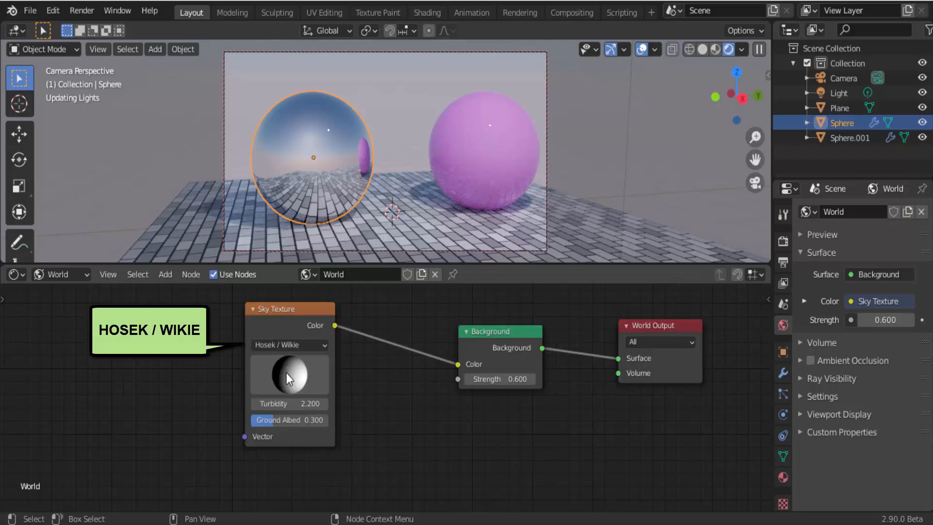
{"action": "left_click_drag", "start_coordinate": [291, 377], "coordinate": [268, 366]}
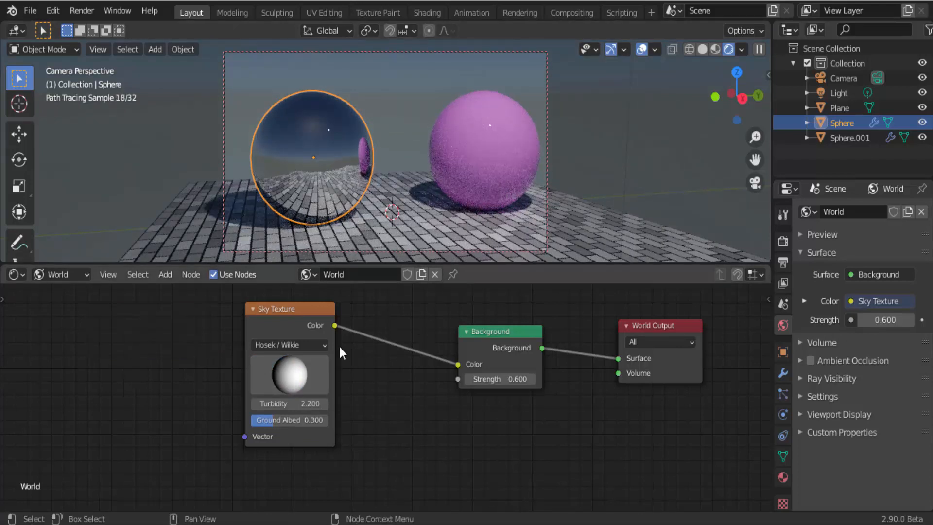
Switch the Sky Texture back to the Nishita sky type and hide the Light object in the viewport
{"action": "left_click", "coordinate": [317, 344]}
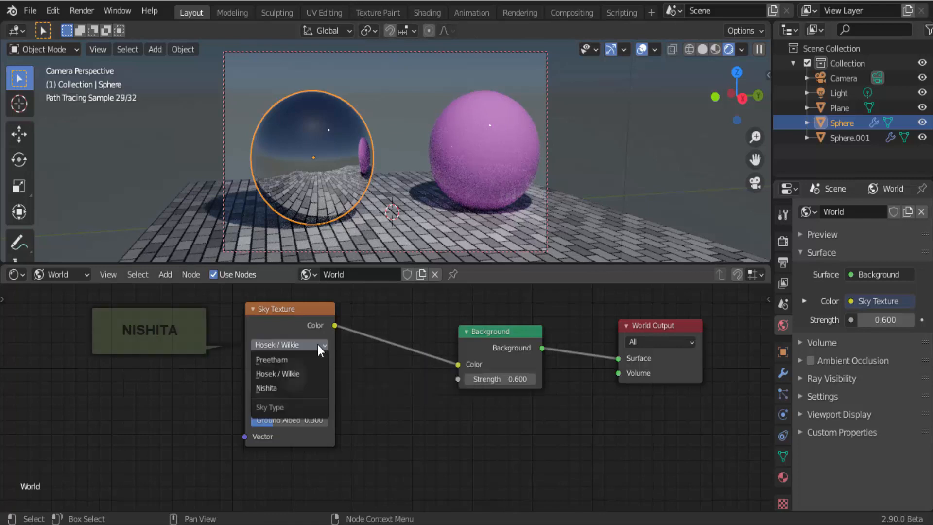
{"action": "left_click", "coordinate": [283, 387]}
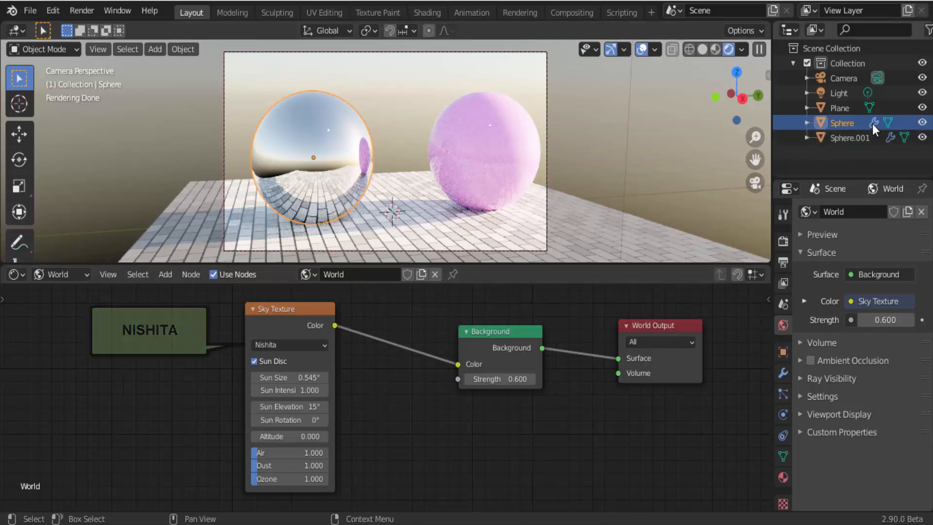
{"action": "left_click", "coordinate": [922, 93]}
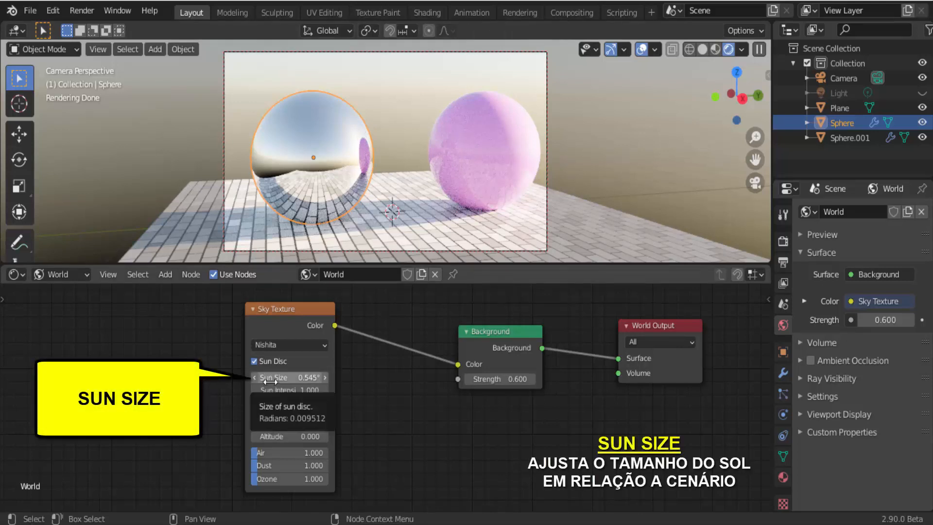
Try a Sun Size of 39.2° on the Sky Texture and reduce it to 5.2°
{"action": "left_click_drag", "start_coordinate": [270, 382], "coordinate": [340, 382]}
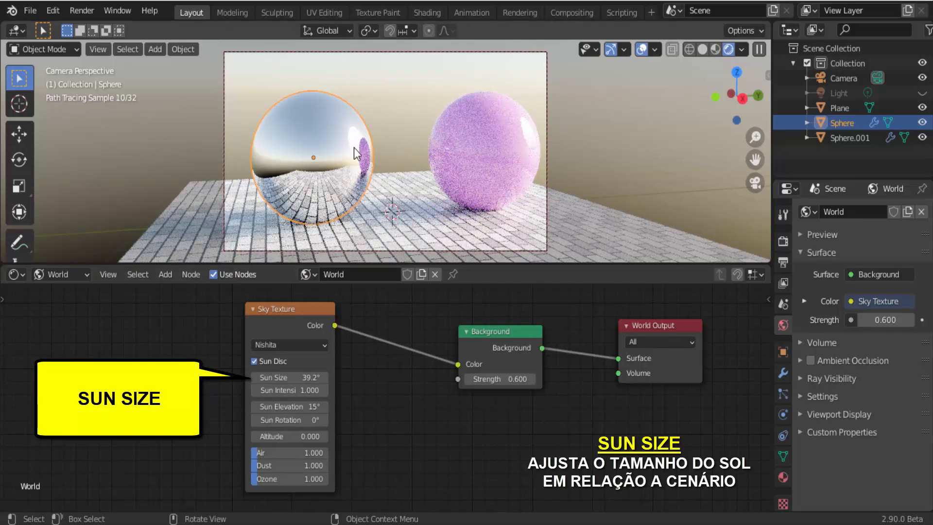
{"action": "mouse_move", "coordinate": [272, 377]}
{"action": "left_mouse_down"}
{"action": "mouse_move", "coordinate": [321, 377]}
{"action": "mouse_move", "coordinate": [272, 379]}
{"action": "left_mouse_up"}
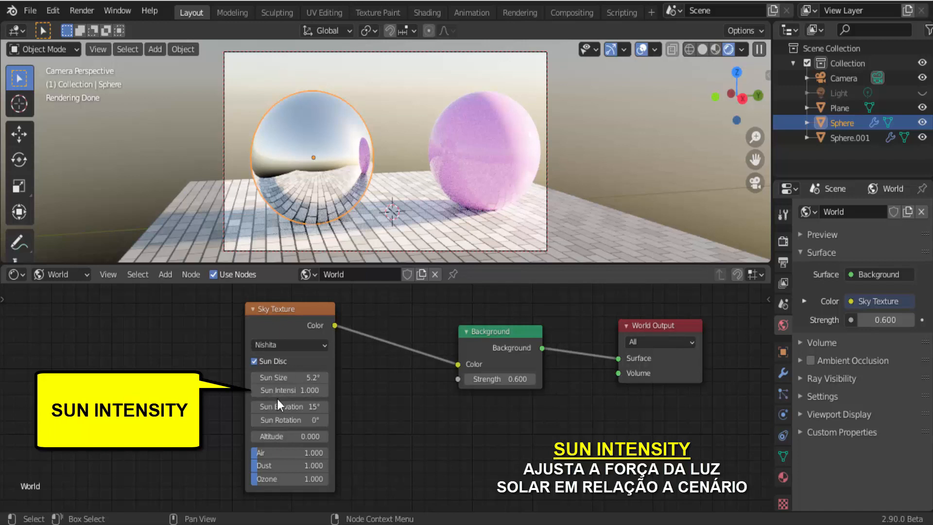
Try Sun Intensity values of 0 and 12.1 on the Sky Texture and return the intensity to 1
{"action": "left_click_drag", "start_coordinate": [301, 390], "coordinate": [270, 390]}
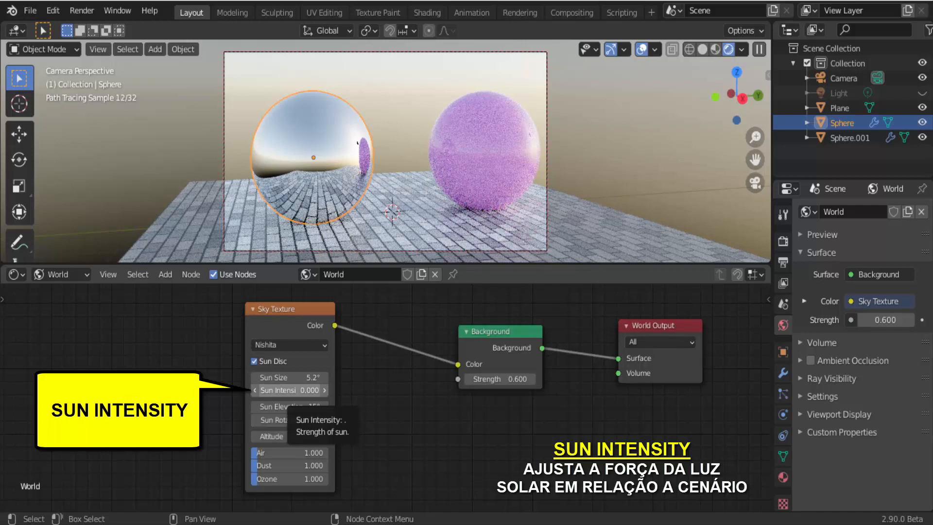
{"action": "left_click_drag", "start_coordinate": [291, 390], "coordinate": [314, 384]}
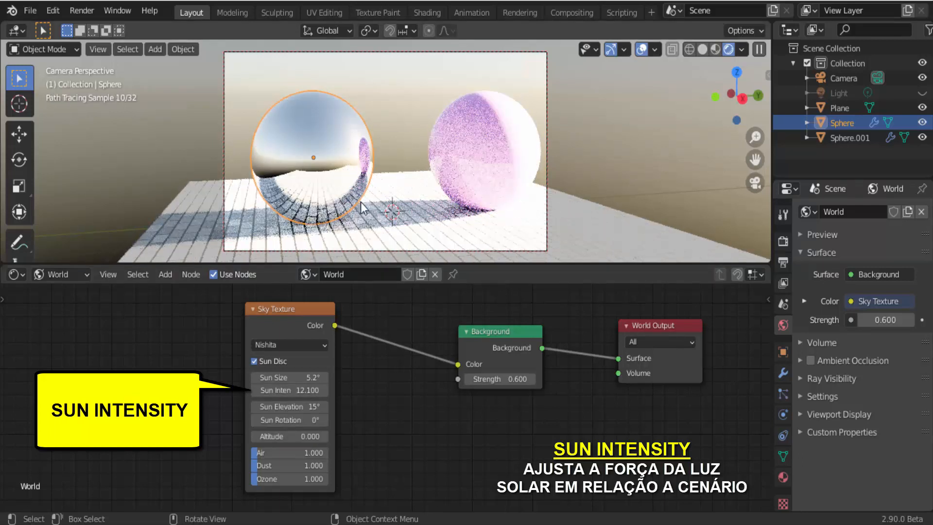
{"action": "left_click_drag", "start_coordinate": [311, 391], "coordinate": [292, 391]}
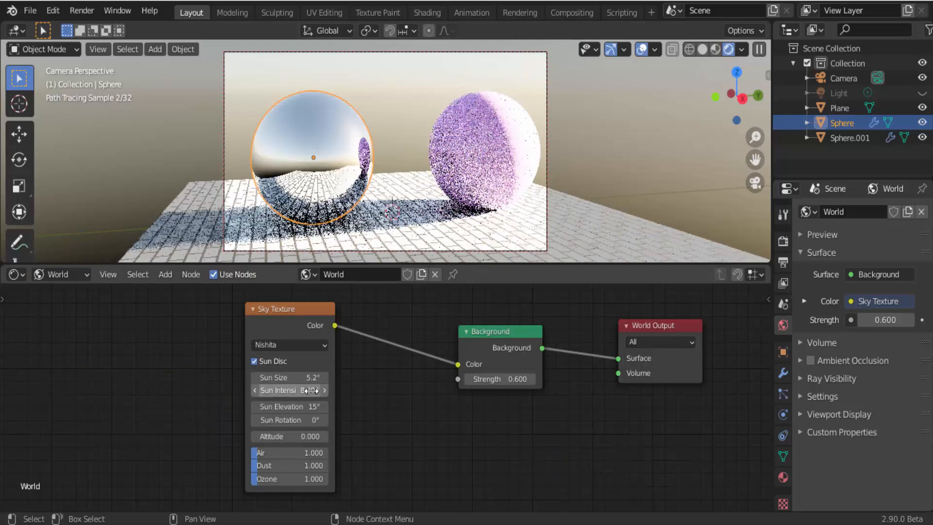
{"action": "left_click", "coordinate": [311, 391]}
{"action": "type", "text": "1"}
{"action": "key", "text": "Return"}
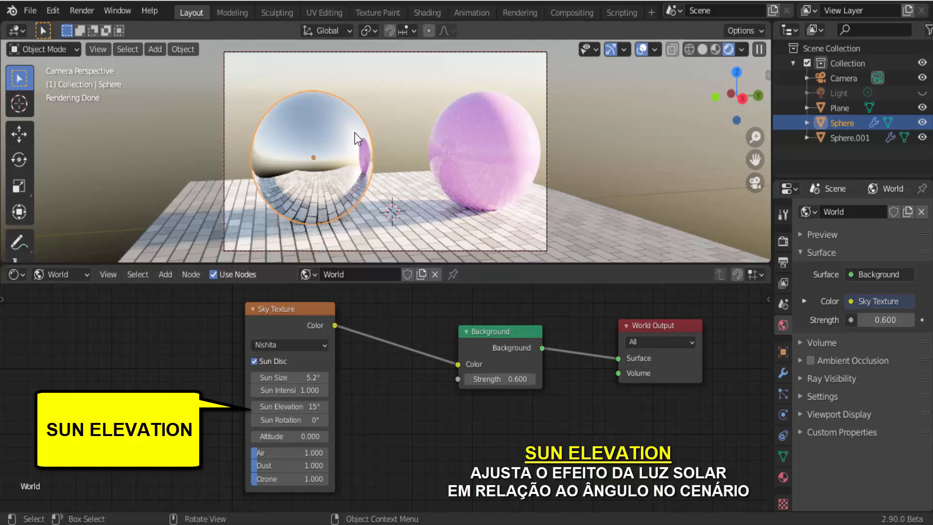
Try a Sun Elevation of 90°, and adjust the sun to a rotation of 50.9° and an elevation of 75.4°
{"action": "left_click_drag", "start_coordinate": [313, 406], "coordinate": [418, 406]}
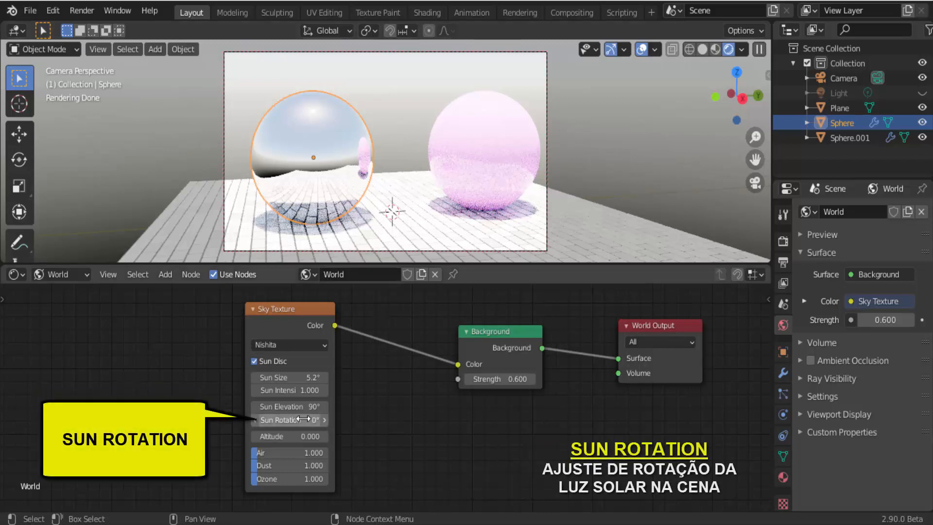
{"action": "left_click_drag", "start_coordinate": [311, 417], "coordinate": [359, 416]}
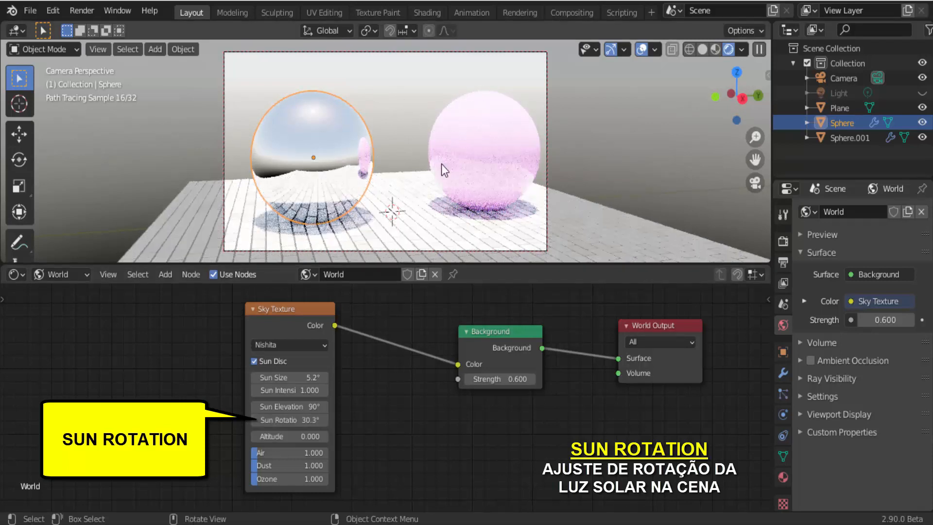
{"action": "left_click_drag", "start_coordinate": [311, 420], "coordinate": [346, 420]}
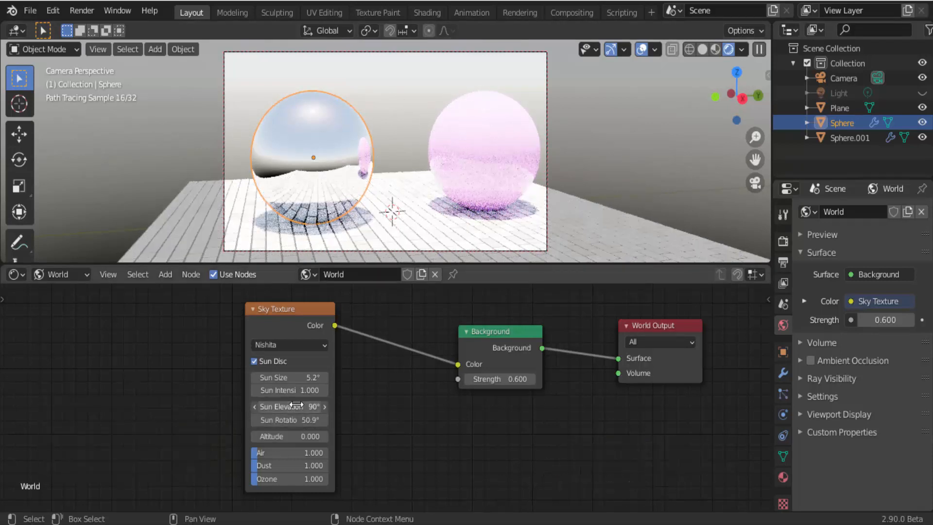
{"action": "left_click_drag", "start_coordinate": [296, 405], "coordinate": [270, 405]}
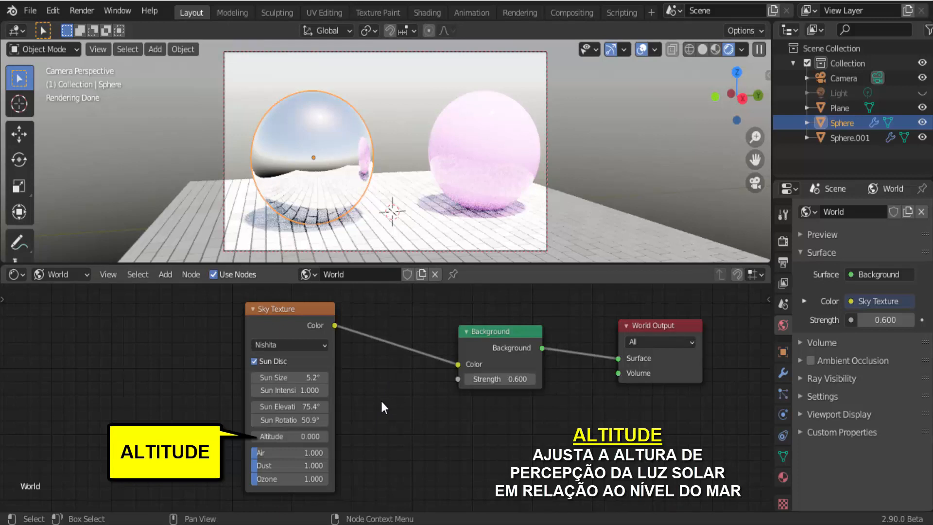
Try an Altitude of 27 on the Sky Texture and return it to 0
{"action": "left_click_drag", "start_coordinate": [289, 436], "coordinate": [339, 434]}
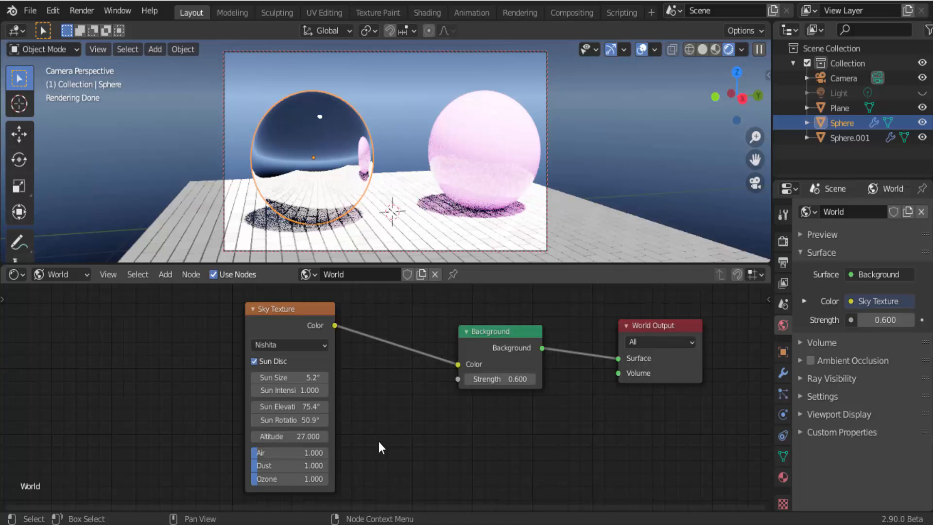
{"action": "left_click_drag", "start_coordinate": [306, 437], "coordinate": [258, 437]}
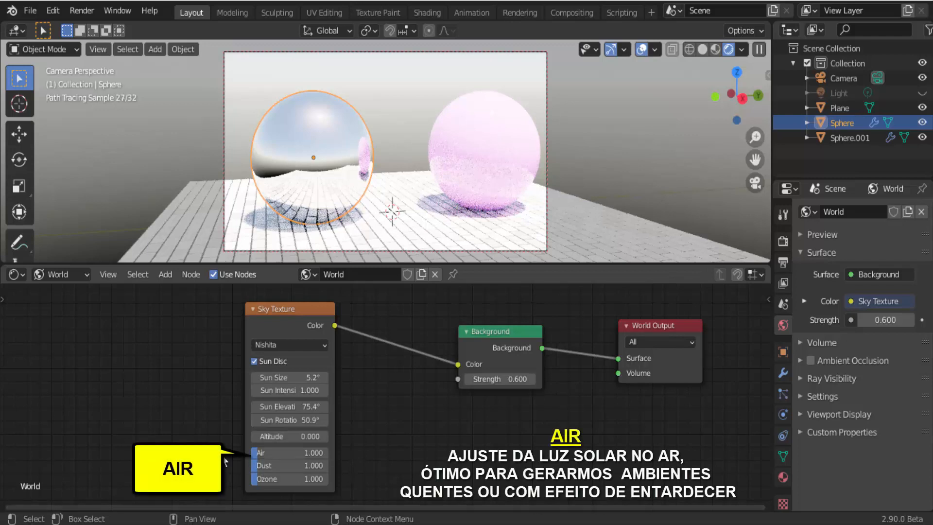
Try Air values of 10 and 0 on the Sky Texture and reset Air to 1
{"action": "left_click_drag", "start_coordinate": [258, 454], "coordinate": [466, 459]}
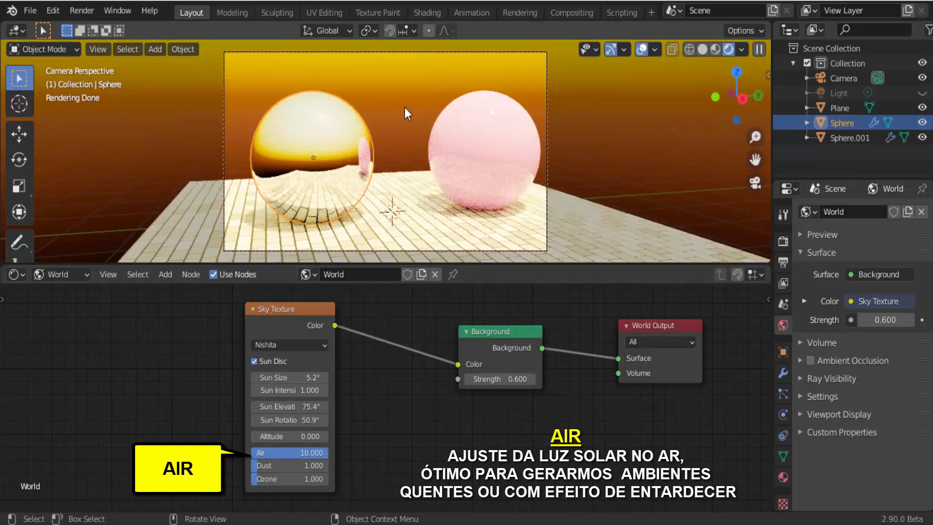
{"action": "left_click_drag", "start_coordinate": [312, 455], "coordinate": [253, 454]}
{"action": "left_click", "coordinate": [253, 454]}
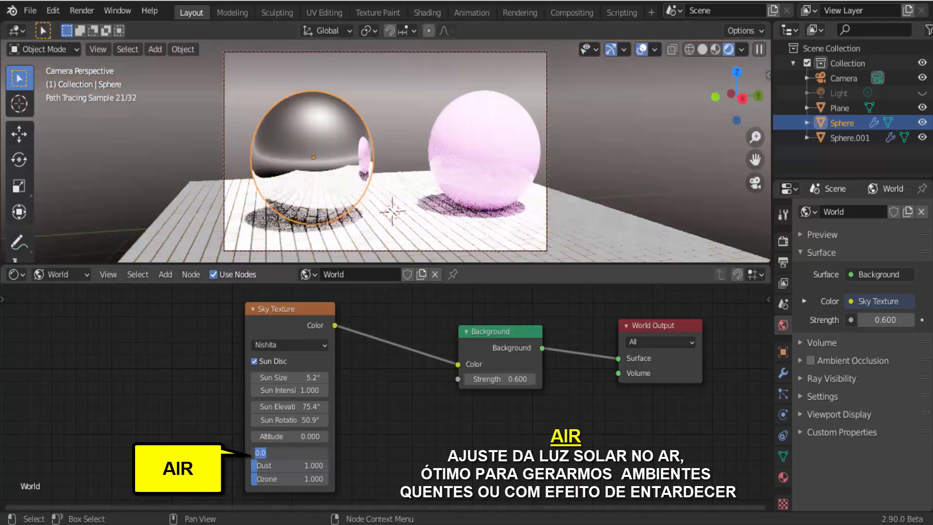
{"action": "type", "text": "1"}
{"action": "key", "text": "Return"}
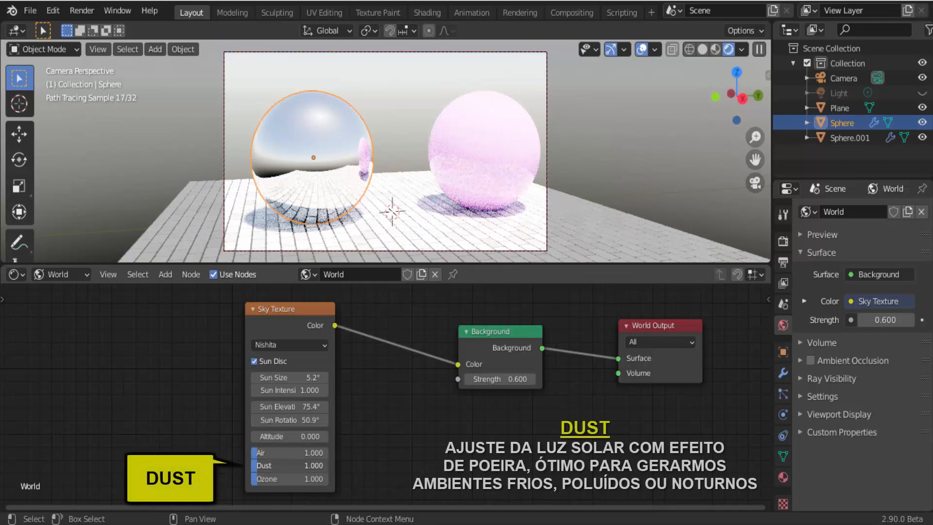
Try a Dust value of 7.462, reduce Dust to 1.231, and raise Ozone to 10
{"action": "left_click_drag", "start_coordinate": [258, 465], "coordinate": [305, 466]}
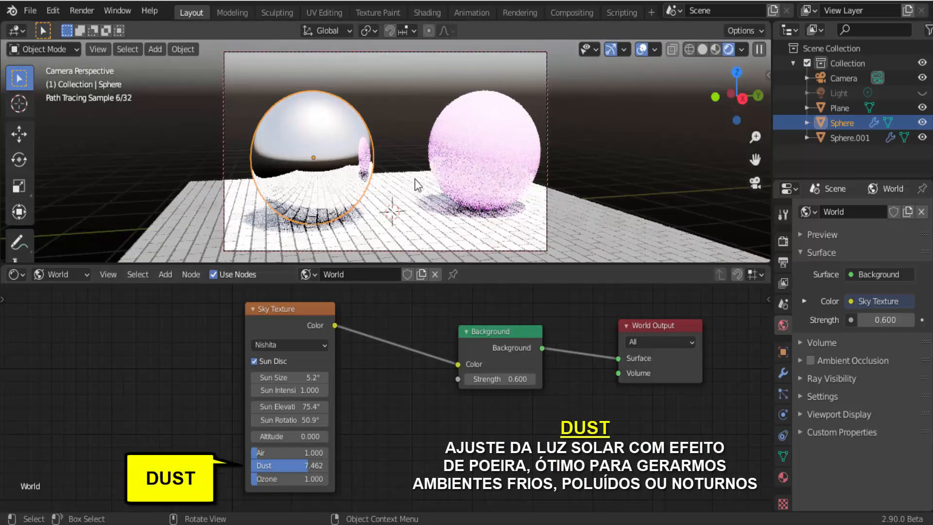
{"action": "left_click_drag", "start_coordinate": [308, 466], "coordinate": [329, 479]}
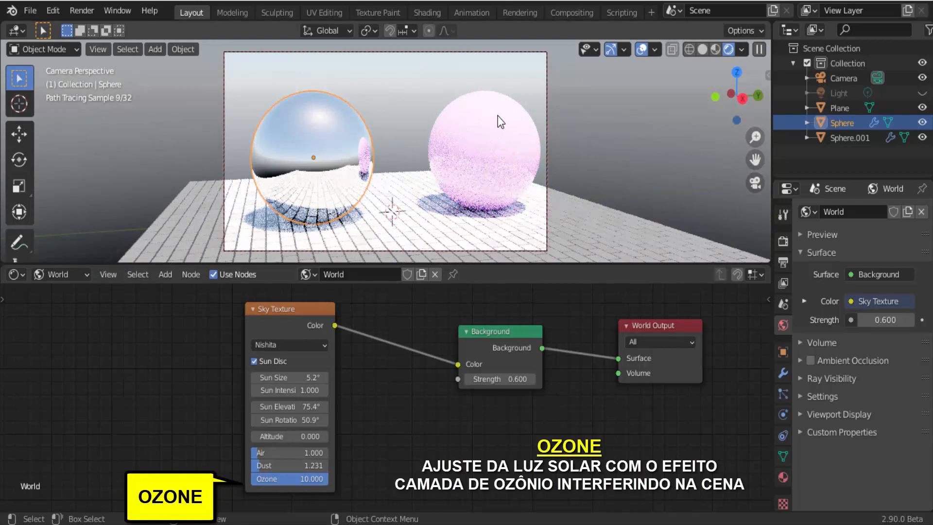
Check how the high ozone level affects the whole scene, and lower the Sky Texture's Ozone to 0.385
{"action": "scroll", "coordinate": [498, 116], "scroll_direction": "down", "scroll_amount": 4}
{"action": "scroll", "coordinate": [498, 116], "scroll_direction": "down", "scroll_amount": 1}
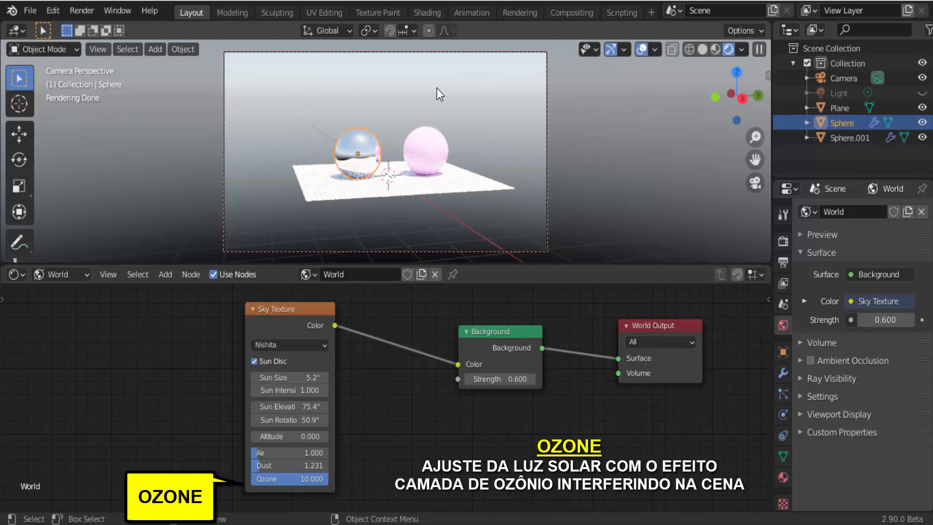
{"action": "scroll", "coordinate": [437, 88], "scroll_direction": "up", "scroll_amount": 5}
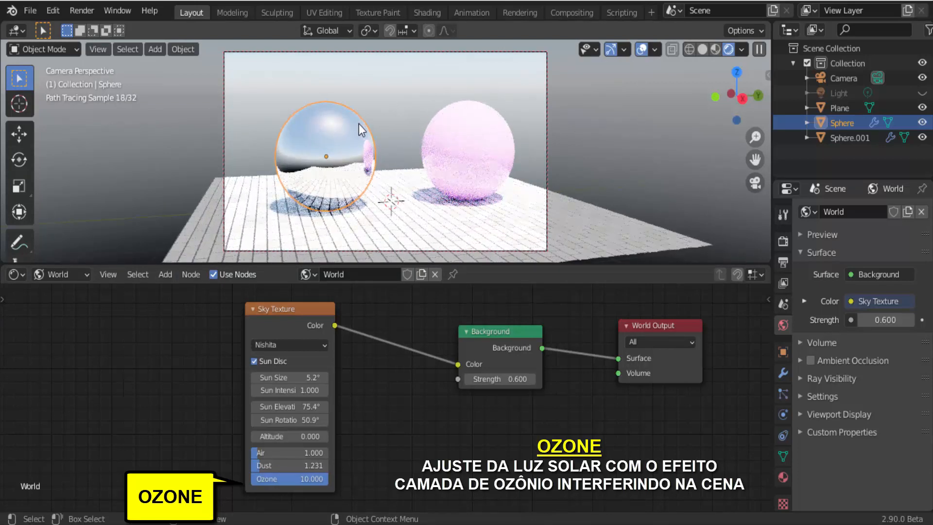
{"action": "left_click_drag", "start_coordinate": [316, 479], "coordinate": [255, 479]}
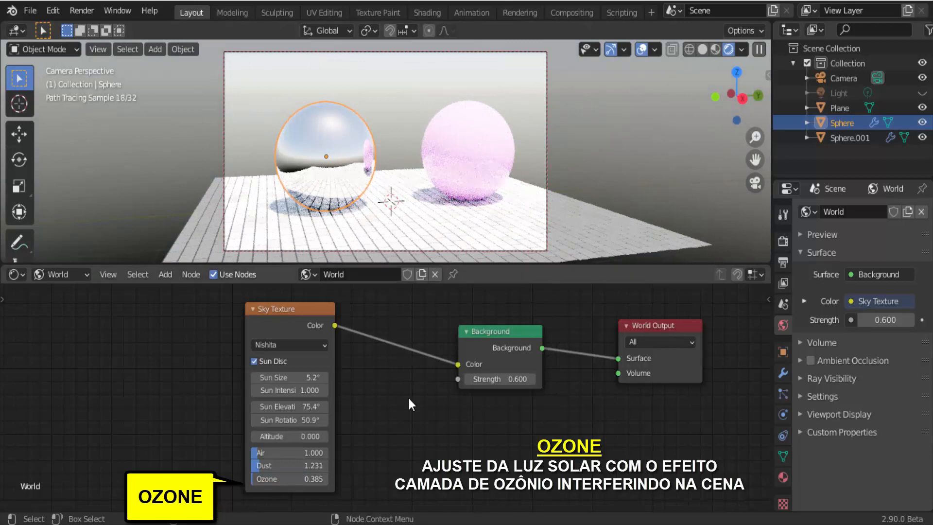
{"action": "scroll", "coordinate": [408, 400], "scroll_direction": "down", "scroll_amount": 1}
{"action": "scroll", "coordinate": [409, 399], "scroll_direction": "up", "scroll_amount": 1}
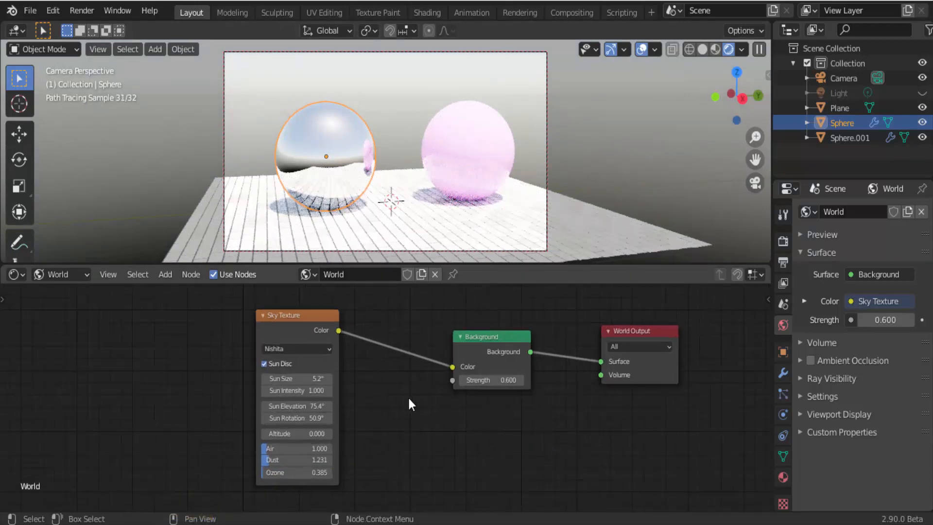